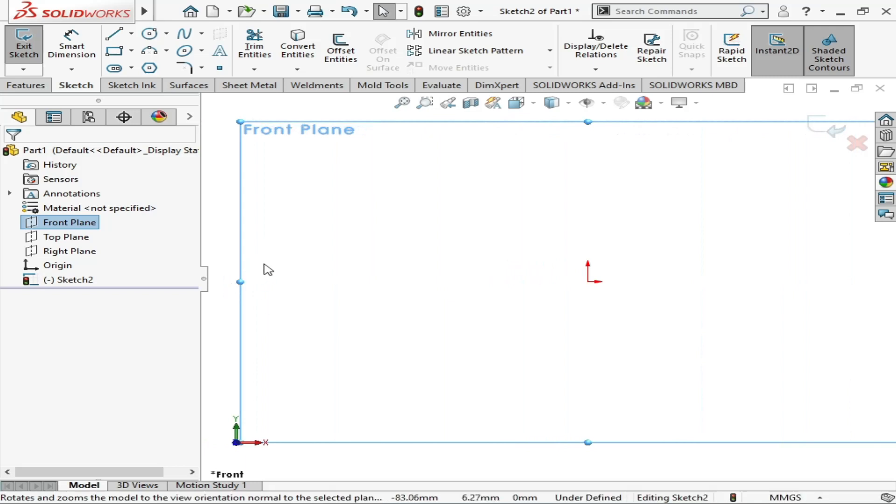
Step: Sketch a closed upright rectangle about 24 mm wide with the Line tool, its vertical side running through the origin
{"action": "left_click", "coordinate": [114, 37]}
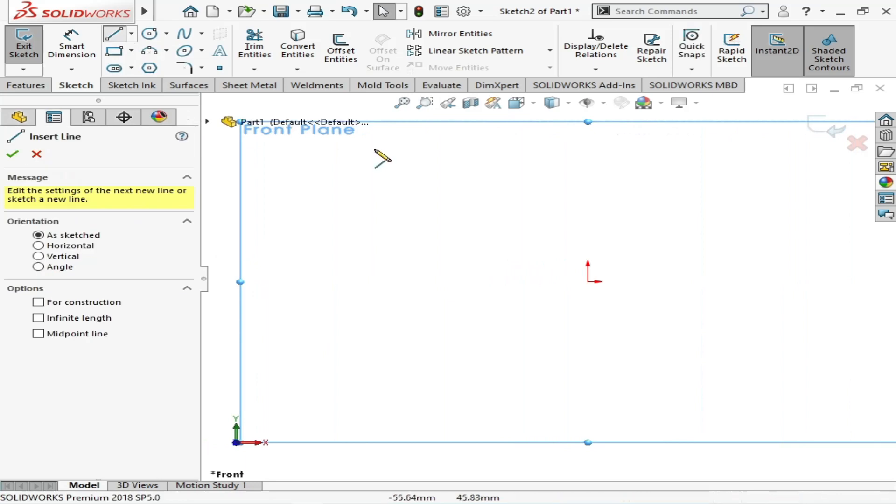
{"action": "left_click", "coordinate": [587, 168]}
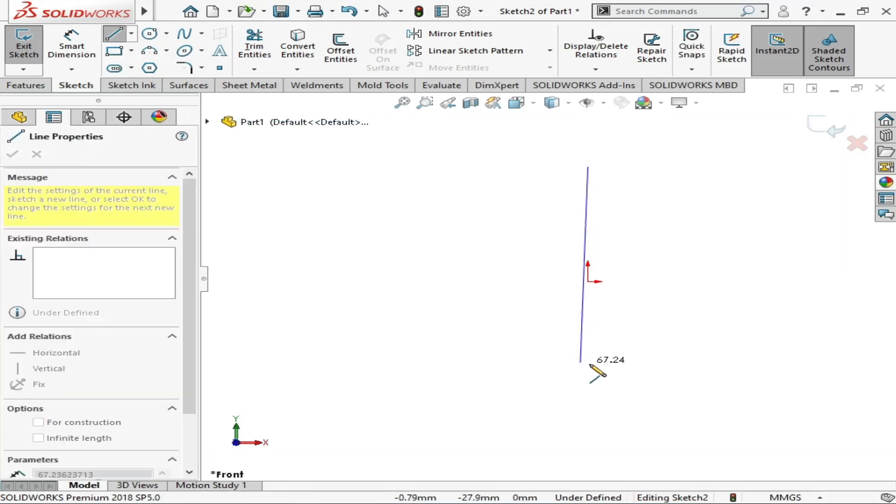
{"action": "left_click", "coordinate": [588, 372]}
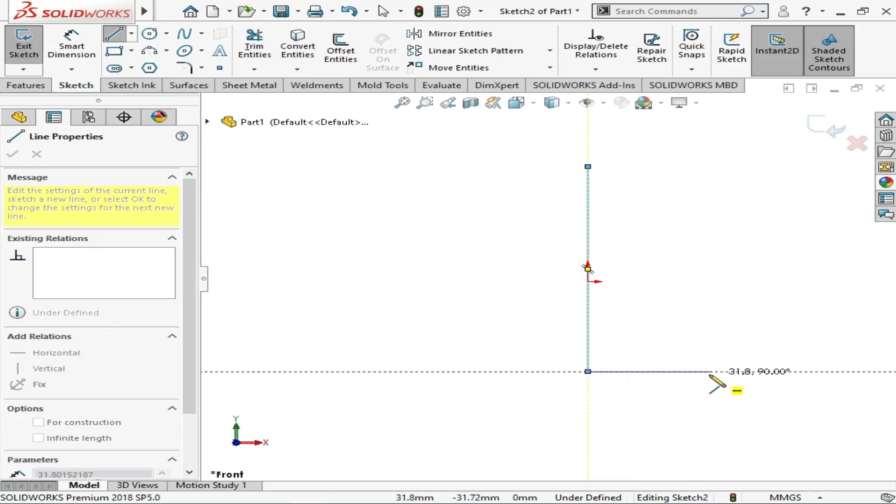
{"action": "left_click", "coordinate": [683, 371]}
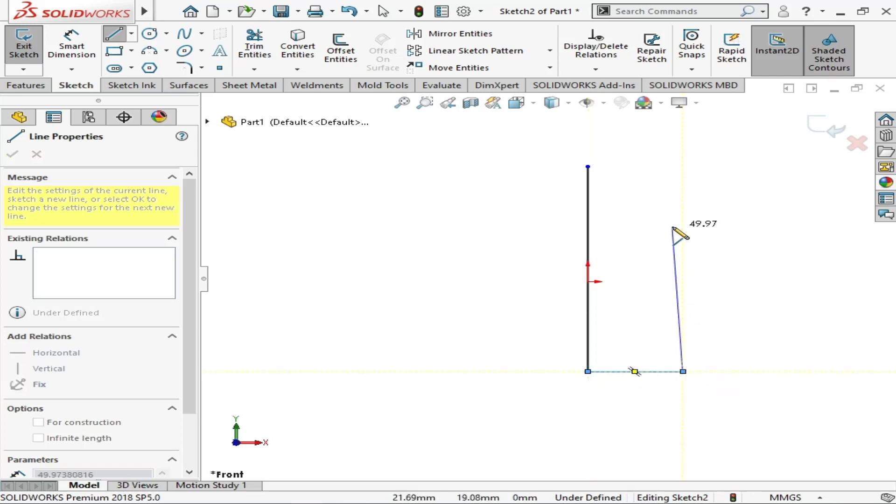
{"action": "left_click", "coordinate": [683, 166]}
{"action": "left_click", "coordinate": [587, 166]}
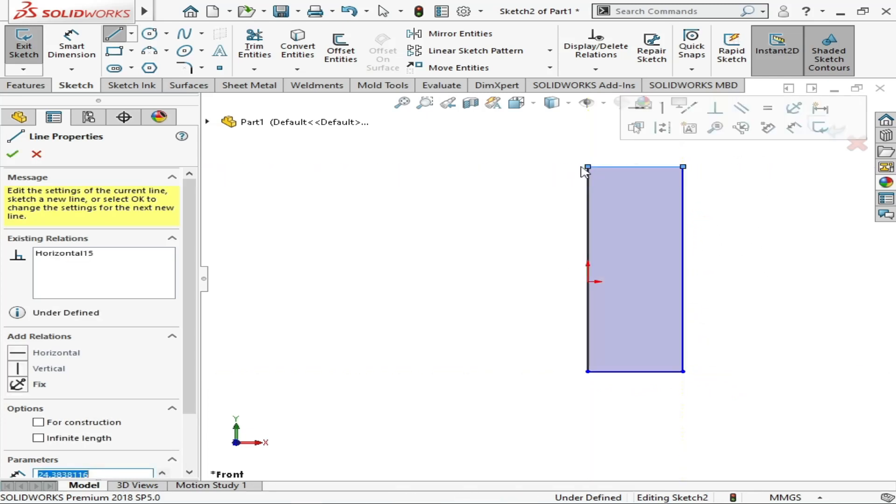
{"action": "left_click", "coordinate": [13, 156]}
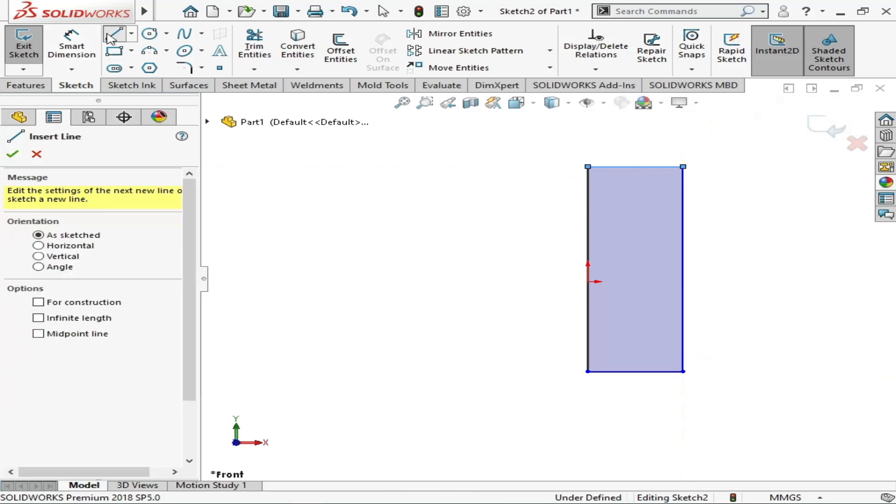
{"action": "left_click", "coordinate": [11, 154]}
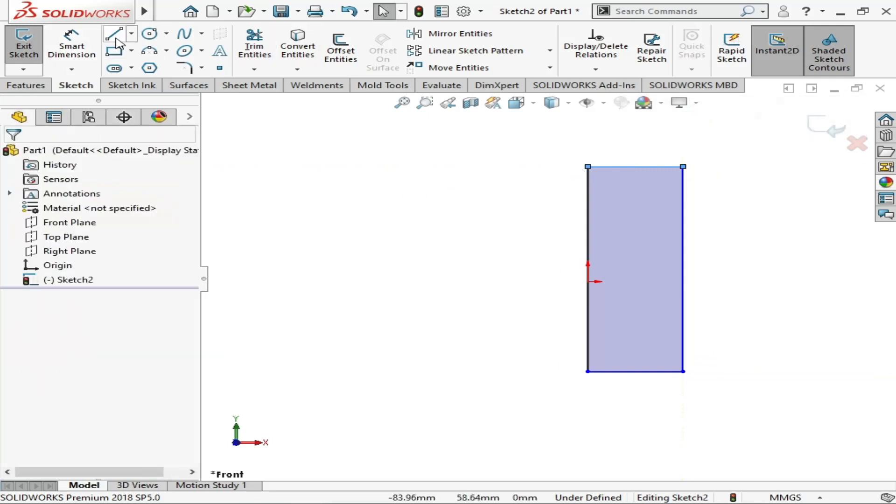
Step: Draw a continuous line-and-arc profile joining the rectangle's upper and lower left corners, with outward semicircles of about 12.8 mm and 9.4 mm radius
{"action": "left_click", "coordinate": [116, 39]}
{"action": "left_click", "coordinate": [587, 167]}
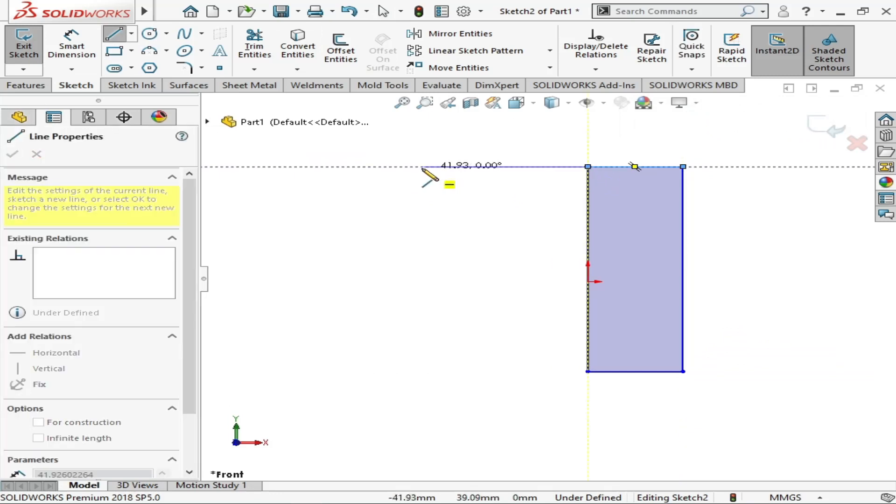
{"action": "left_click", "coordinate": [422, 167]}
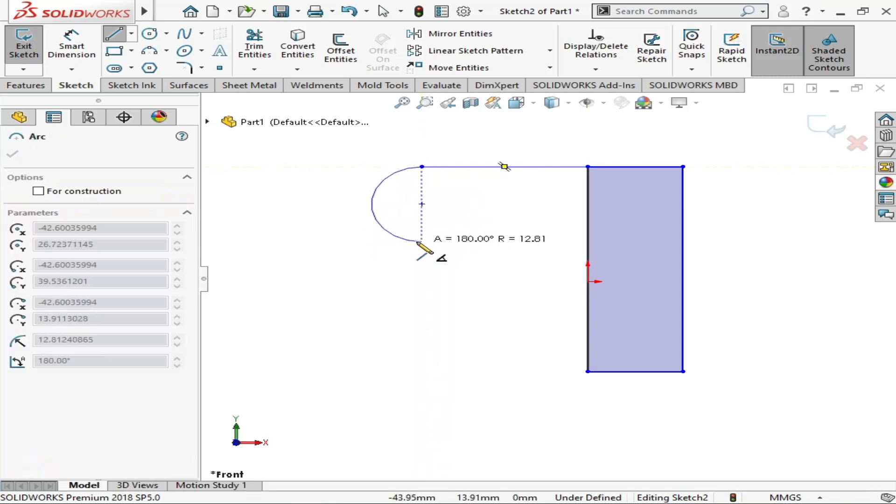
{"action": "left_click", "coordinate": [419, 242]}
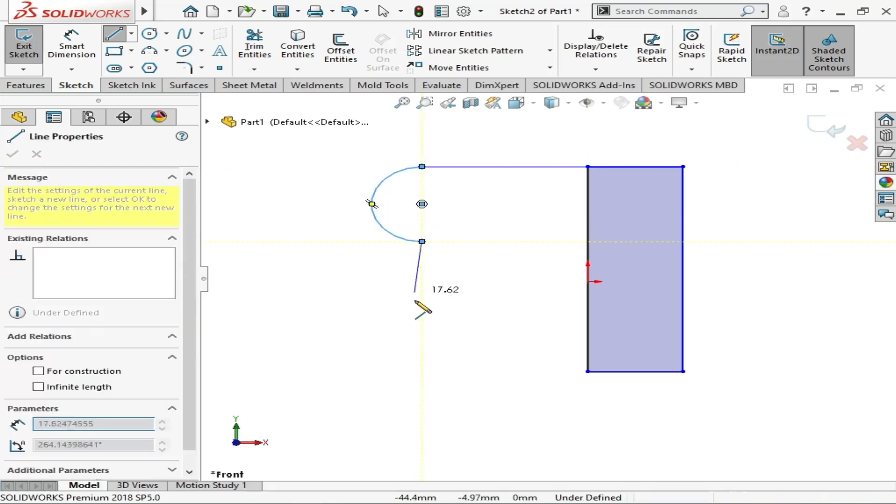
{"action": "left_click", "coordinate": [422, 316]}
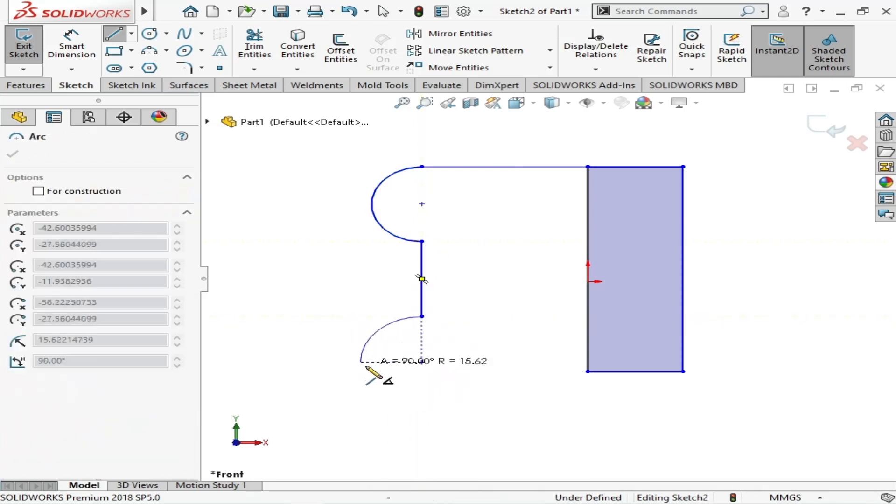
{"action": "left_click", "coordinate": [422, 372]}
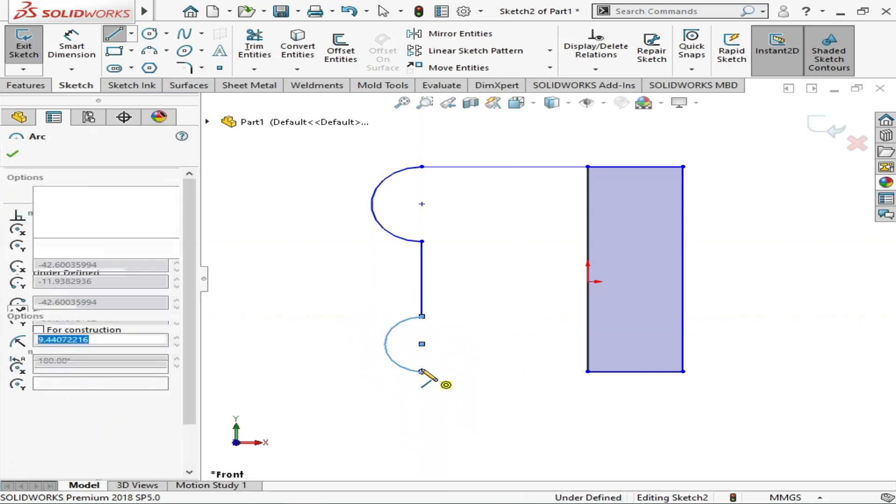
{"action": "left_click", "coordinate": [588, 372]}
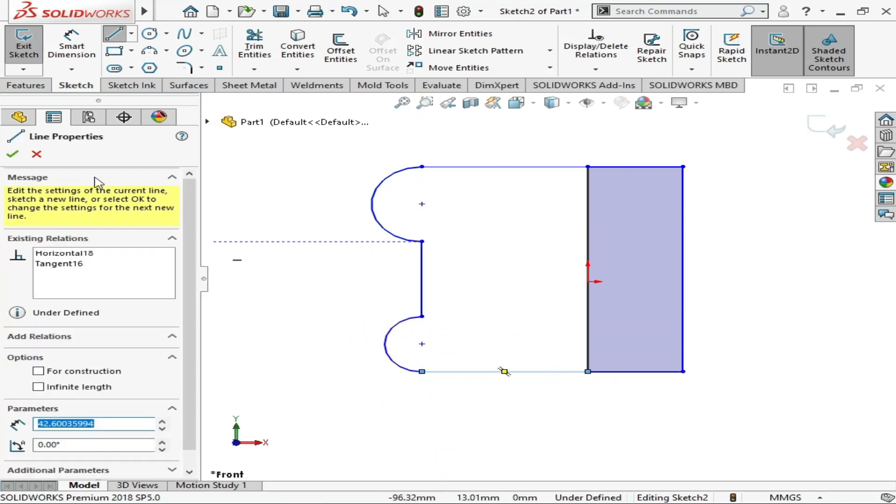
{"action": "left_click", "coordinate": [11, 155]}
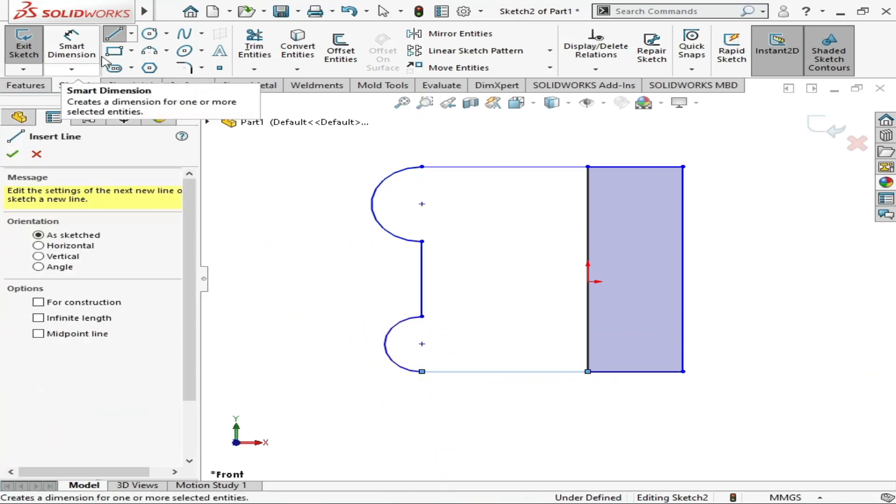
{"action": "left_click", "coordinate": [11, 154]}
{"action": "left_click", "coordinate": [168, 12]}
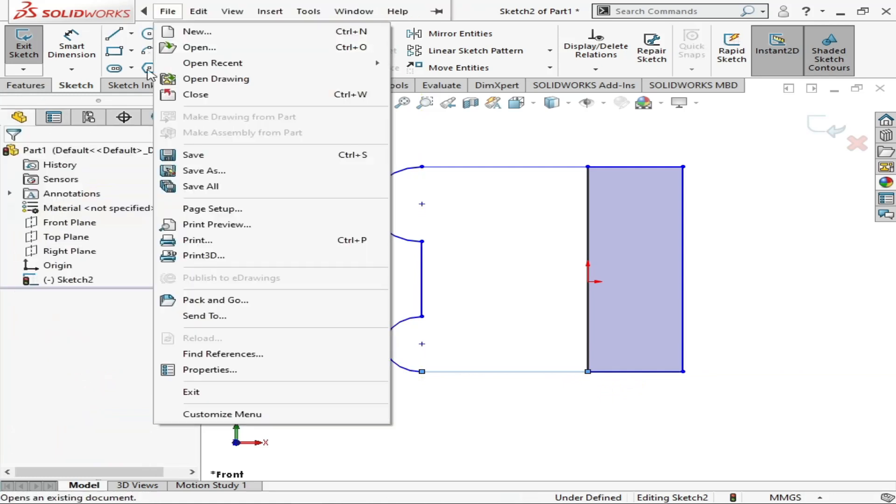
{"action": "left_click", "coordinate": [487, 118]}
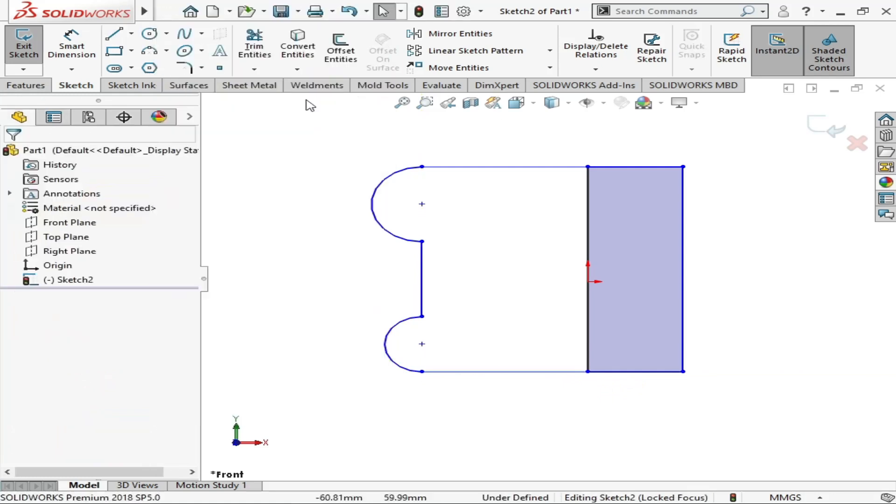
Step: Draw a vertical centerline left of the arc profile, spanning the profile's full height, and exit the sketch
{"action": "left_click", "coordinate": [133, 35]}
{"action": "left_click", "coordinate": [149, 66]}
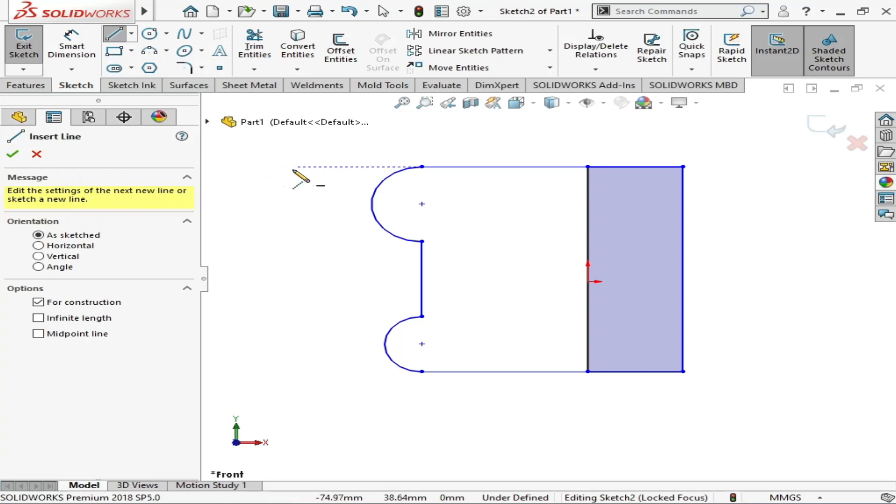
{"action": "left_click", "coordinate": [282, 167]}
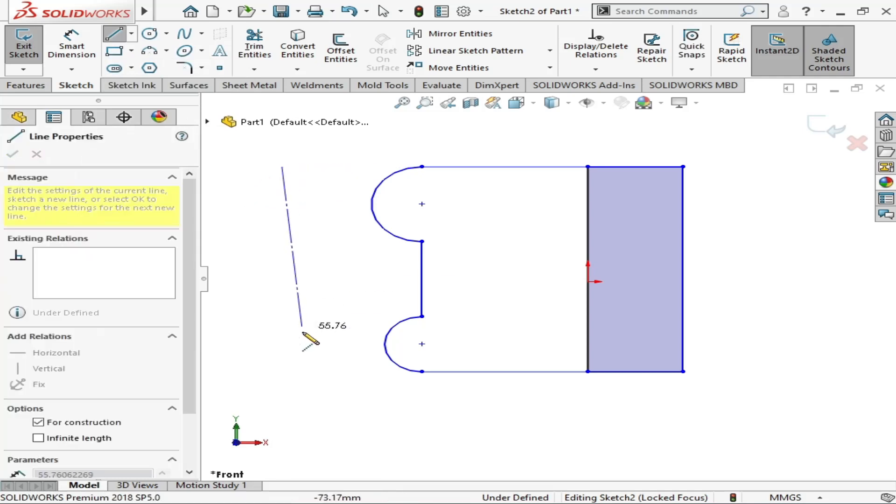
{"action": "left_click", "coordinate": [282, 372]}
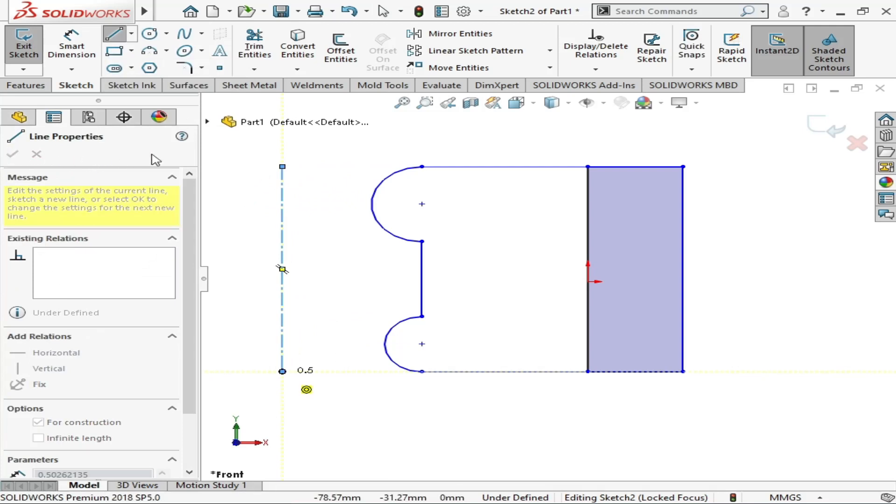
{"action": "left_click", "coordinate": [830, 126]}
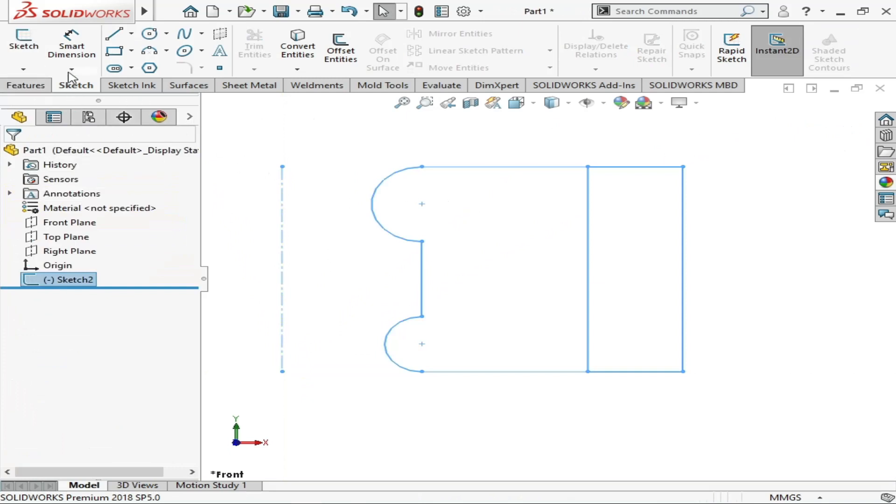
Step: Reopen the sketch, draw a horizontal midpoint line below the profile, and exit the sketch
{"action": "left_click", "coordinate": [33, 50]}
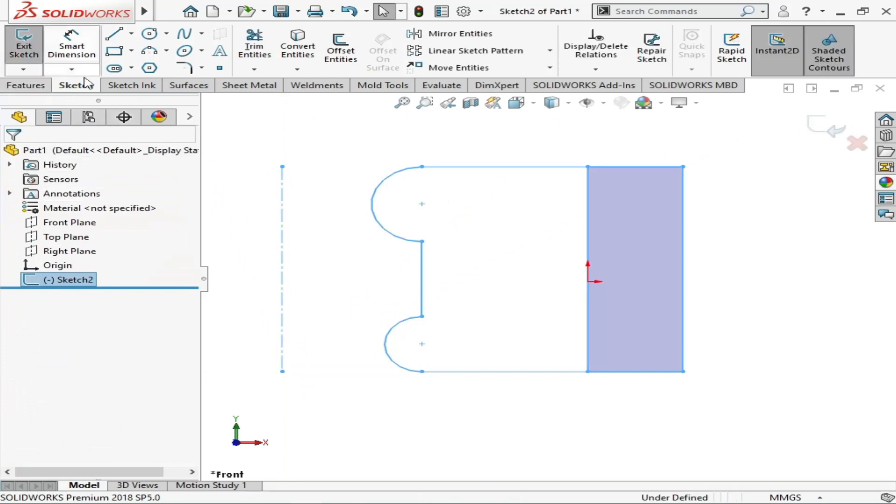
{"action": "left_click", "coordinate": [132, 34]}
{"action": "left_click", "coordinate": [159, 82]}
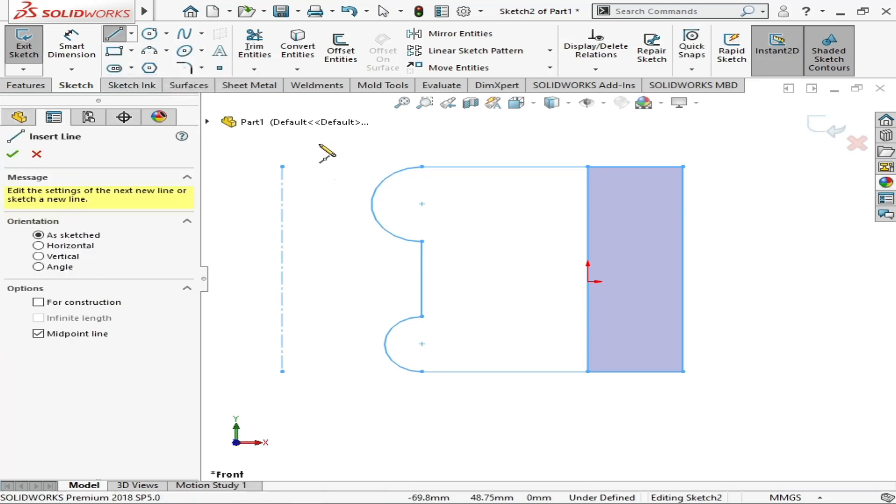
{"action": "scroll", "coordinate": [448, 364], "scroll_direction": "down", "scroll_amount": 3}
{"action": "scroll", "coordinate": [436, 372], "scroll_direction": "up", "scroll_amount": 3}
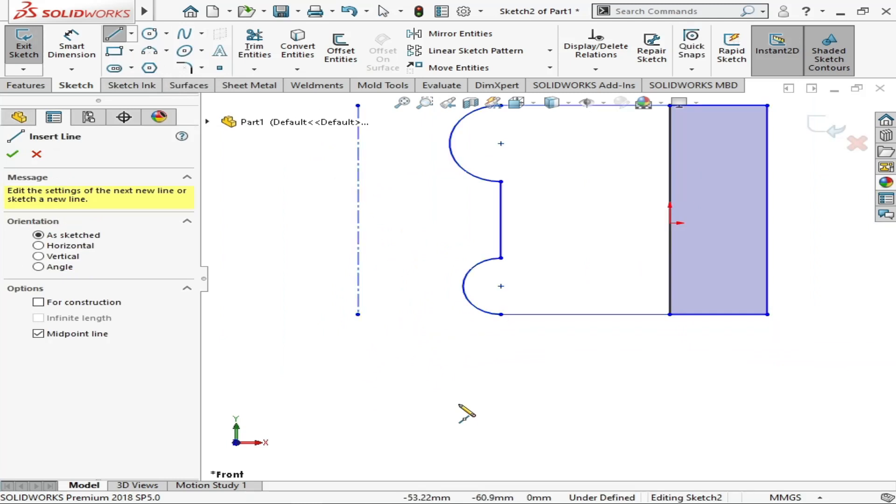
{"action": "left_click", "coordinate": [459, 404]}
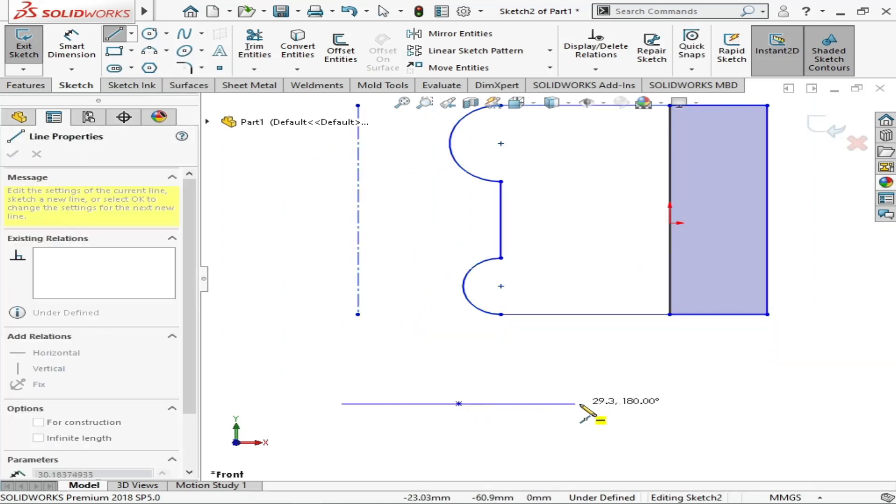
{"action": "left_click", "coordinate": [619, 404]}
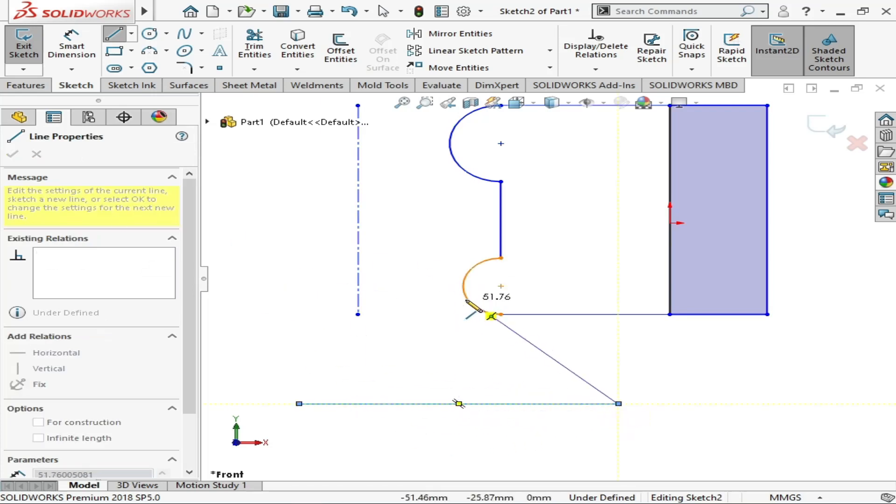
{"action": "left_click", "coordinate": [830, 131]}
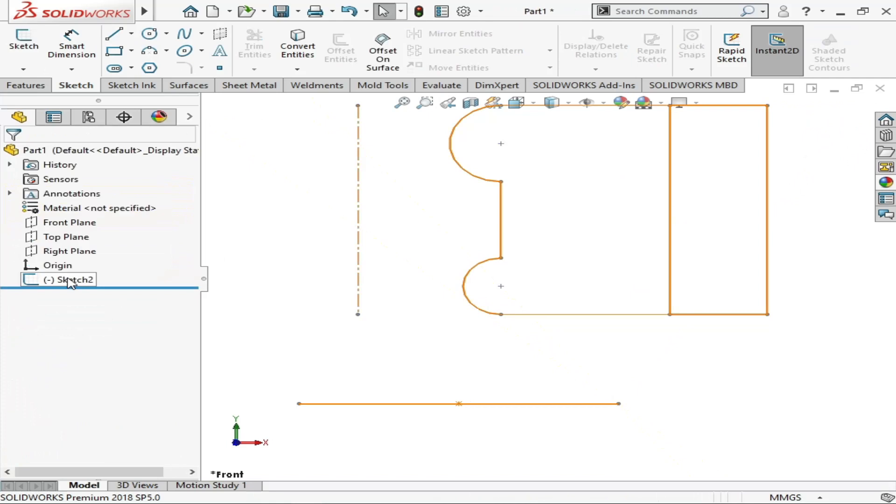
Step: Clear the reopened Sketch2 by power-trimming the profile and centerline and deleting the remaining midpoint line
{"action": "left_click", "coordinate": [70, 281]}
{"action": "left_click", "coordinate": [78, 247]}
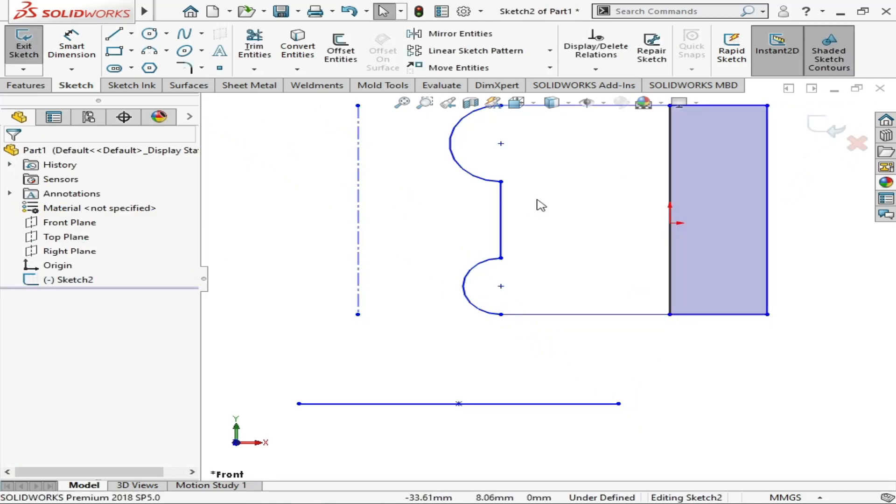
{"action": "key", "text": "f"}
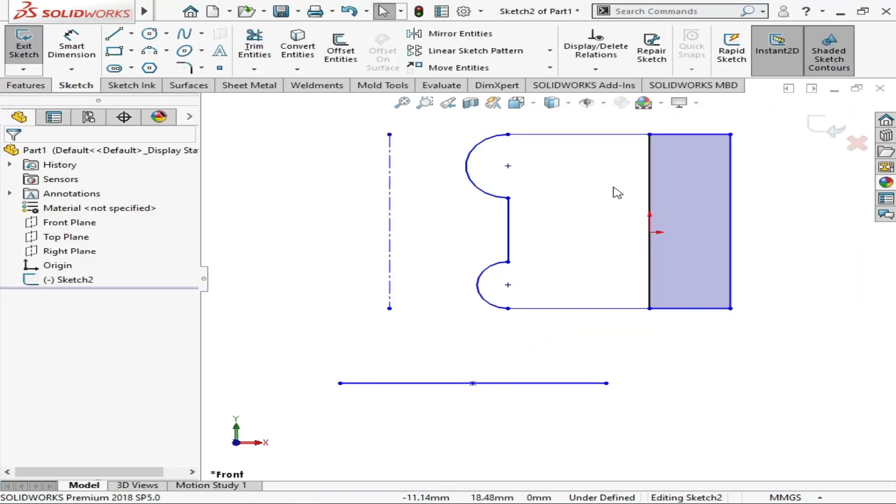
{"action": "left_click", "coordinate": [251, 48]}
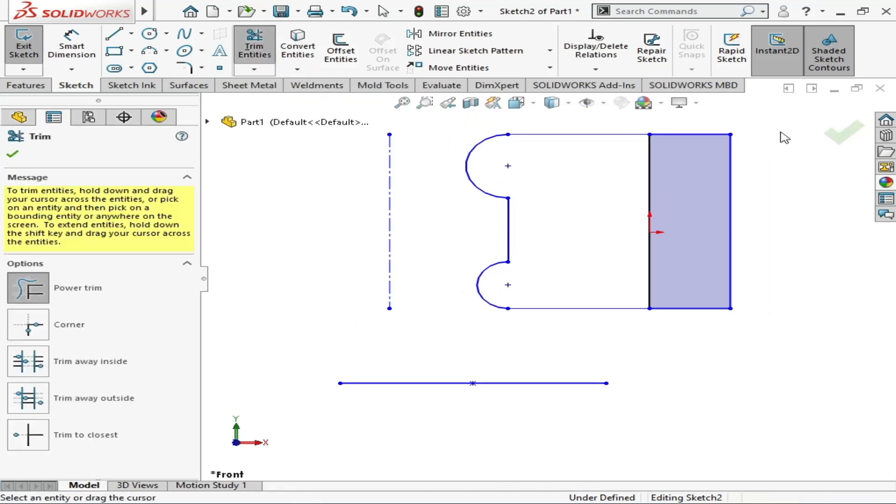
{"action": "mouse_move", "coordinate": [784, 136]}
{"action": "left_mouse_down"}
{"action": "mouse_move", "coordinate": [536, 240]}
{"action": "mouse_move", "coordinate": [510, 163]}
{"action": "mouse_move", "coordinate": [600, 122]}
{"action": "mouse_move", "coordinate": [470, 309]}
{"action": "mouse_move", "coordinate": [589, 304]}
{"action": "mouse_move", "coordinate": [665, 139]}
{"action": "mouse_move", "coordinate": [702, 310]}
{"action": "mouse_move", "coordinate": [408, 234]}
{"action": "mouse_move", "coordinate": [418, 380]}
{"action": "mouse_move", "coordinate": [504, 379]}
{"action": "left_mouse_up"}
{"action": "left_click_drag", "start_coordinate": [443, 388], "coordinate": [432, 390]}
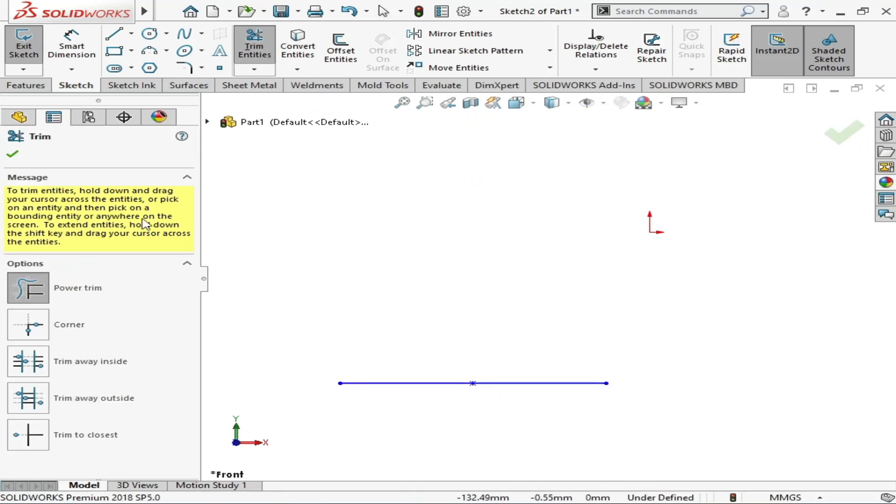
{"action": "left_click", "coordinate": [12, 154]}
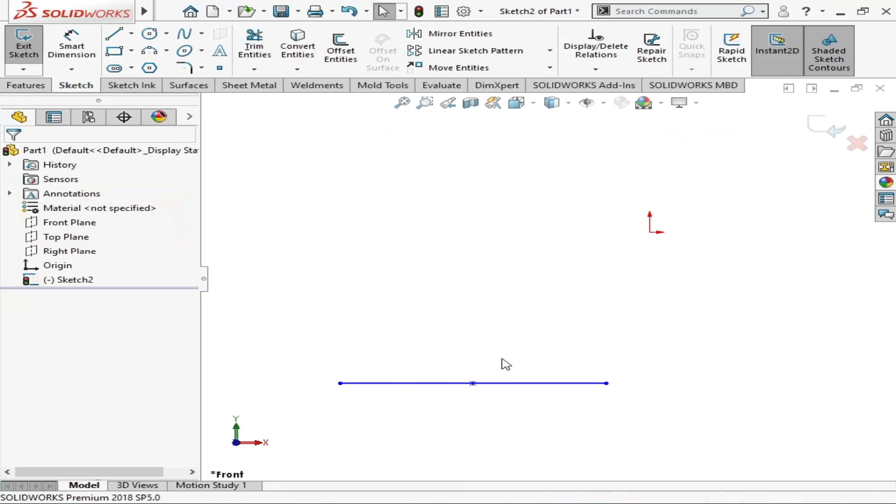
{"action": "left_click_drag", "start_coordinate": [724, 340], "coordinate": [306, 436]}
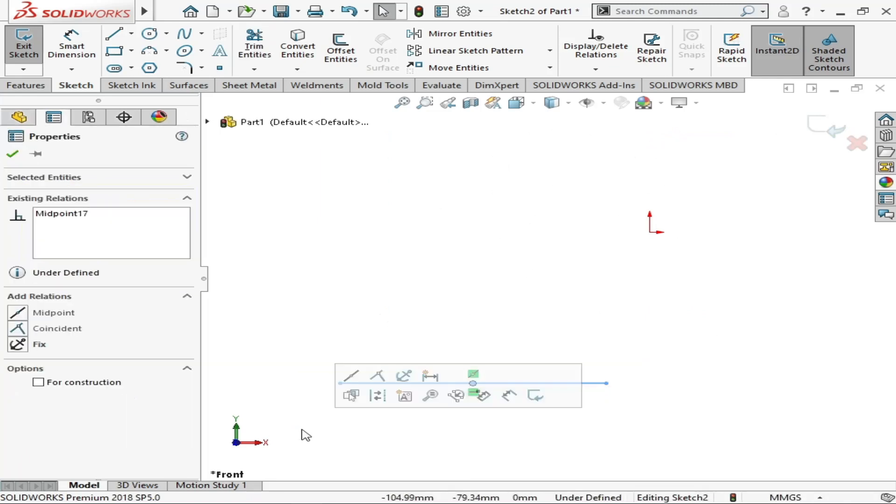
{"action": "key", "text": "Delete"}
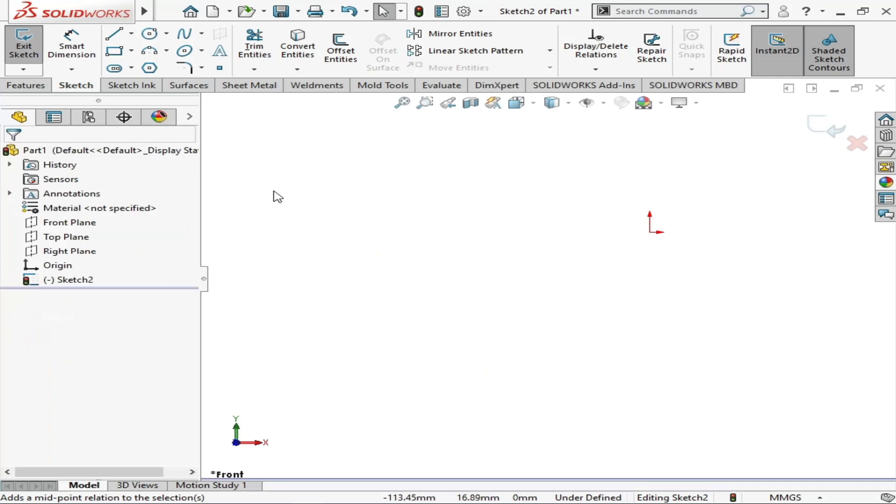
Step: Draw two adjoining corner rectangles left of and below the origin, the lower, wider one sharing the taller one's right edge and base level
{"action": "left_click", "coordinate": [114, 51]}
{"action": "mouse_move", "coordinate": [579, 178]}
{"action": "left_mouse_down"}
{"action": "mouse_move", "coordinate": [464, 256]}
{"action": "mouse_move", "coordinate": [398, 381]}
{"action": "mouse_move", "coordinate": [389, 363]}
{"action": "left_mouse_up"}
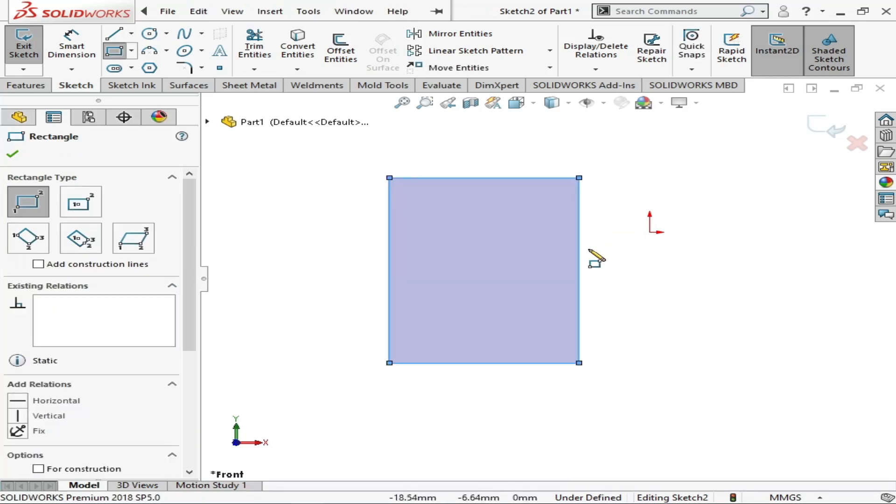
{"action": "mouse_move", "coordinate": [579, 248]}
{"action": "left_mouse_down"}
{"action": "mouse_move", "coordinate": [796, 273]}
{"action": "mouse_move", "coordinate": [793, 363]}
{"action": "left_mouse_up"}
{"action": "left_click", "coordinate": [13, 154]}
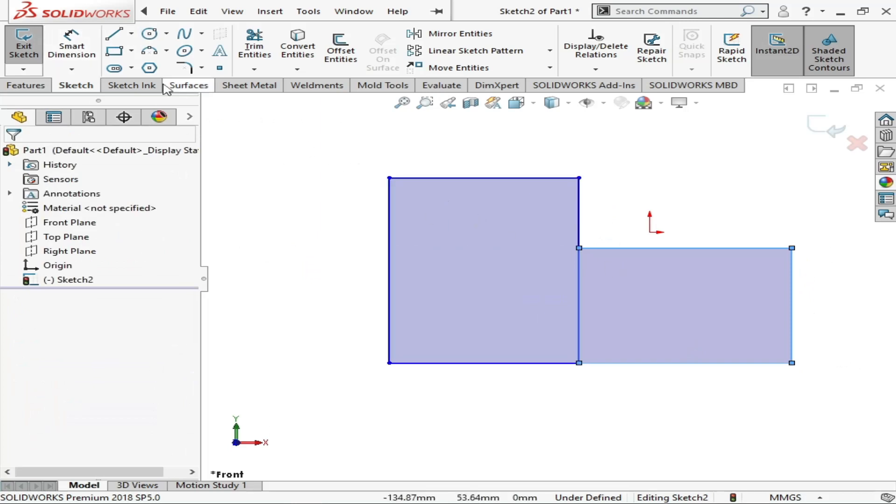
Step: Dimension the left rectangle's vertical edge with Smart Dimension and set its height to 80 mm
{"action": "left_click", "coordinate": [71, 46]}
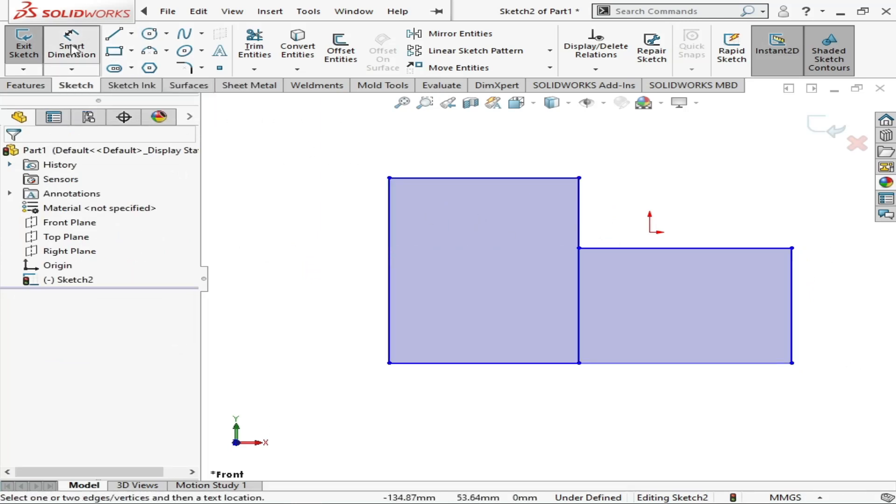
{"action": "left_click", "coordinate": [390, 247]}
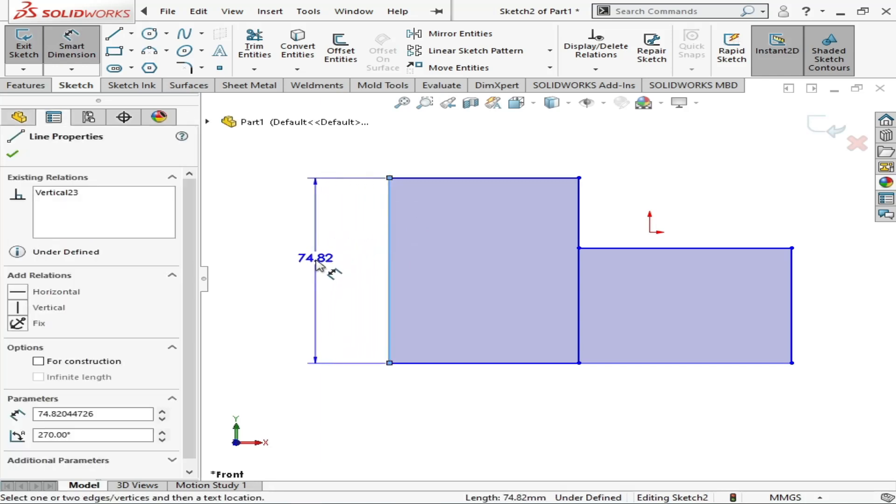
{"action": "left_click", "coordinate": [308, 282]}
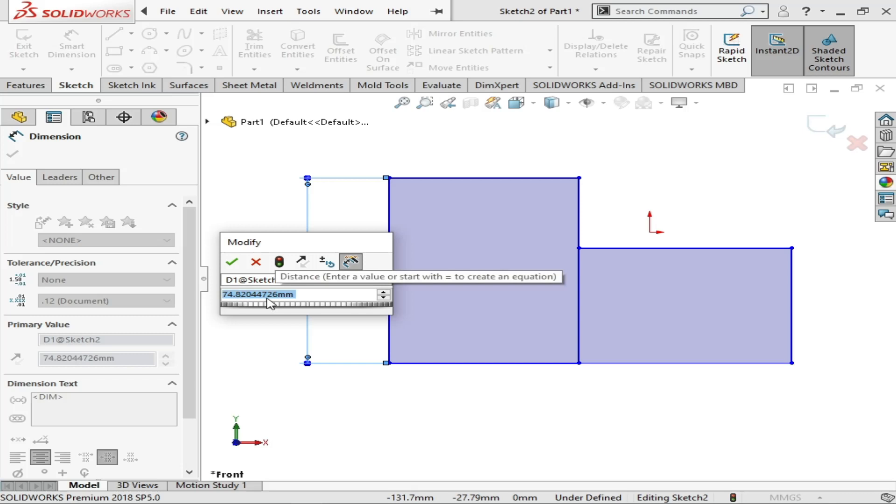
{"action": "type", "text": "80"}
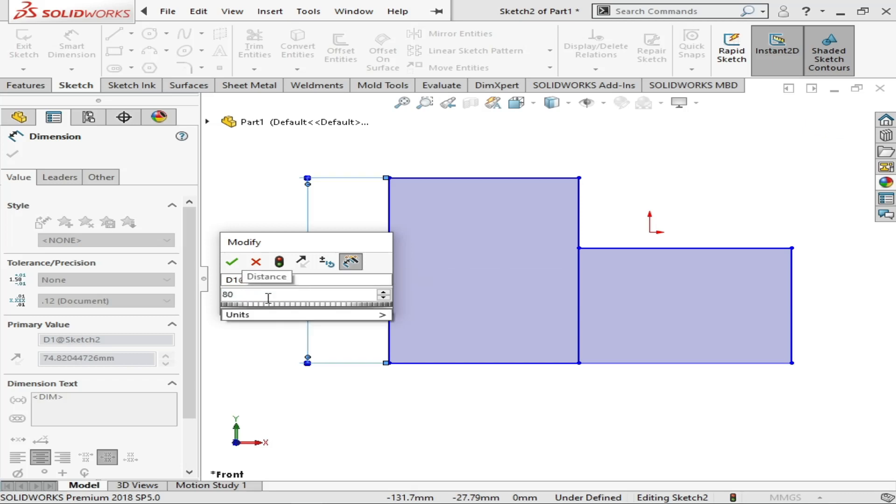
{"action": "key", "text": "Return"}
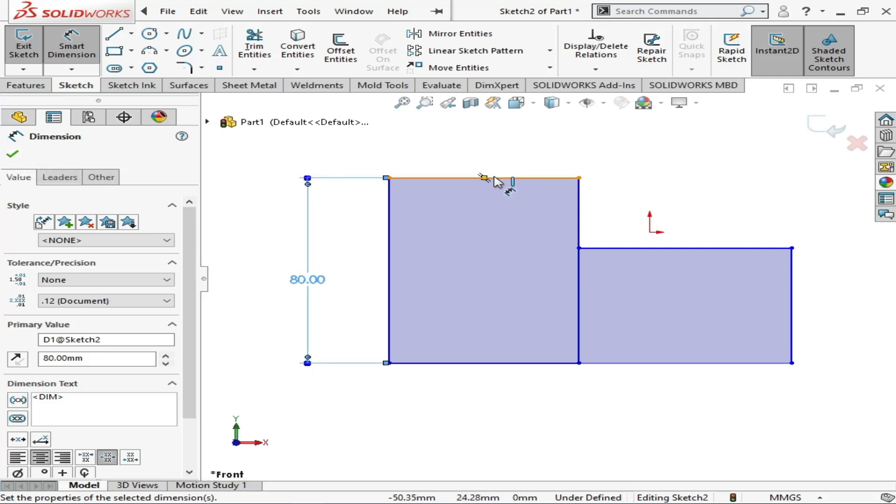
Step: Dimension the left rectangle's top edge, set its width to 100 mm, and end the dimension command
{"action": "left_click", "coordinate": [525, 182]}
{"action": "left_click", "coordinate": [536, 160]}
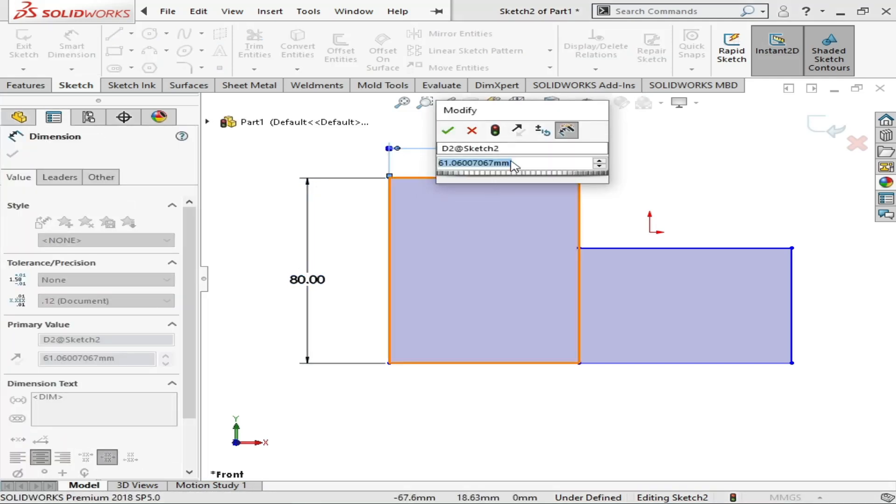
{"action": "type", "text": "100"}
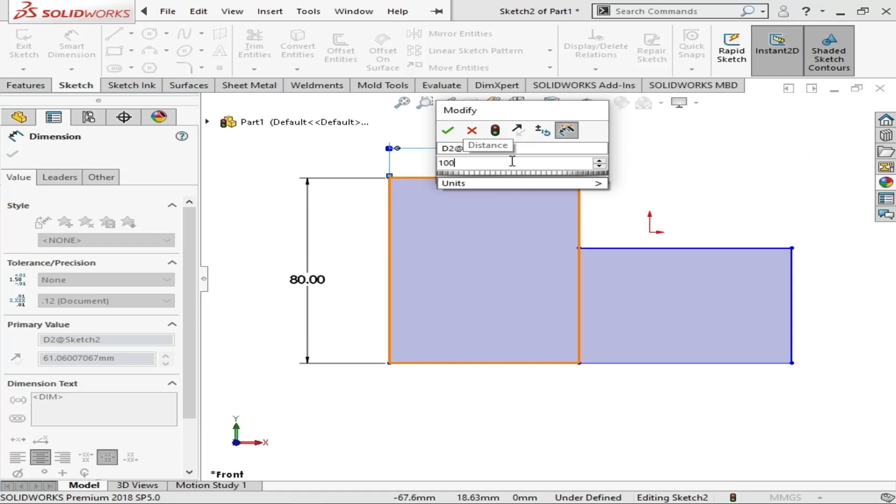
{"action": "key", "text": "Return"}
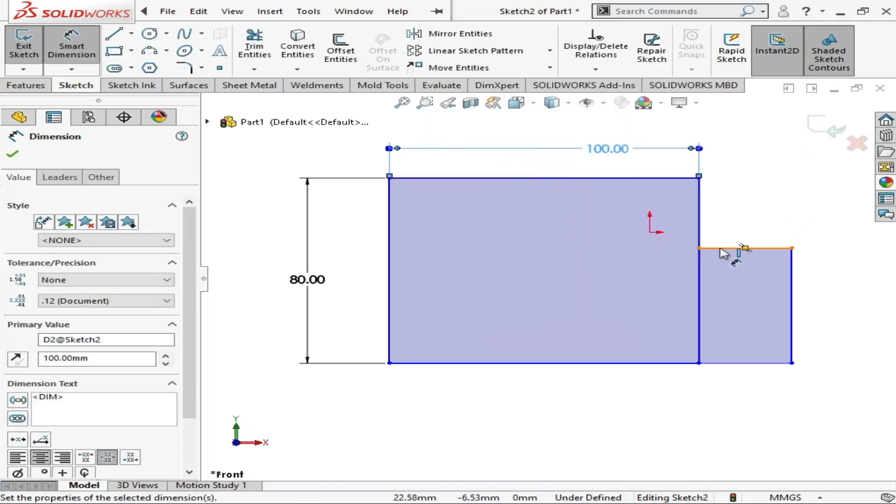
{"action": "left_click", "coordinate": [13, 155]}
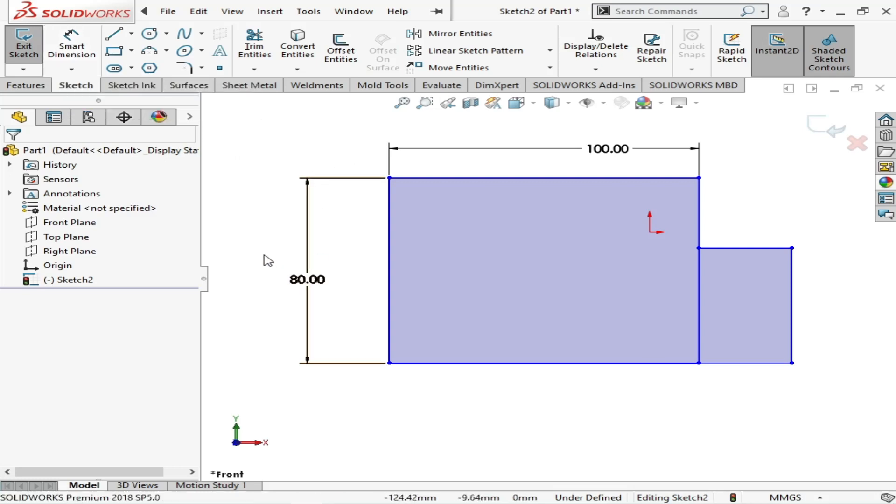
Step: Dimension the top edge of the smaller right-hand rectangle and set its width to 30 mm
{"action": "right_click_drag", "start_coordinate": [263, 255], "coordinate": [263, 192]}
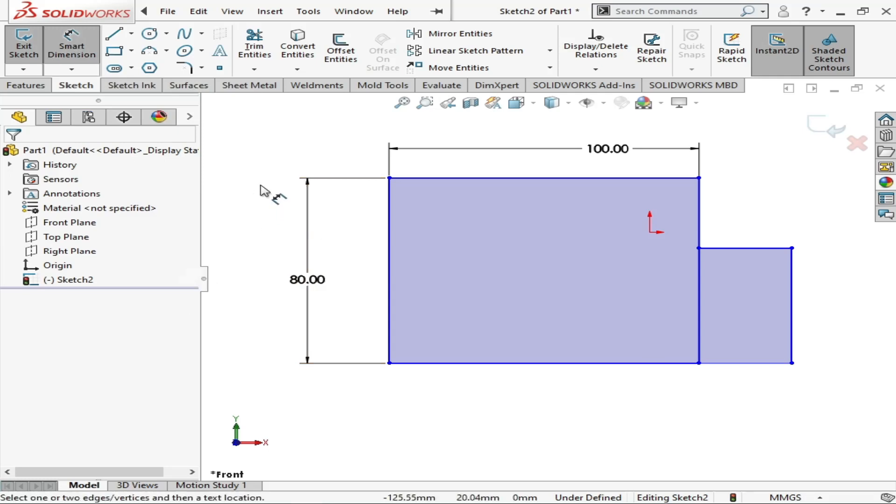
{"action": "left_click", "coordinate": [763, 249]}
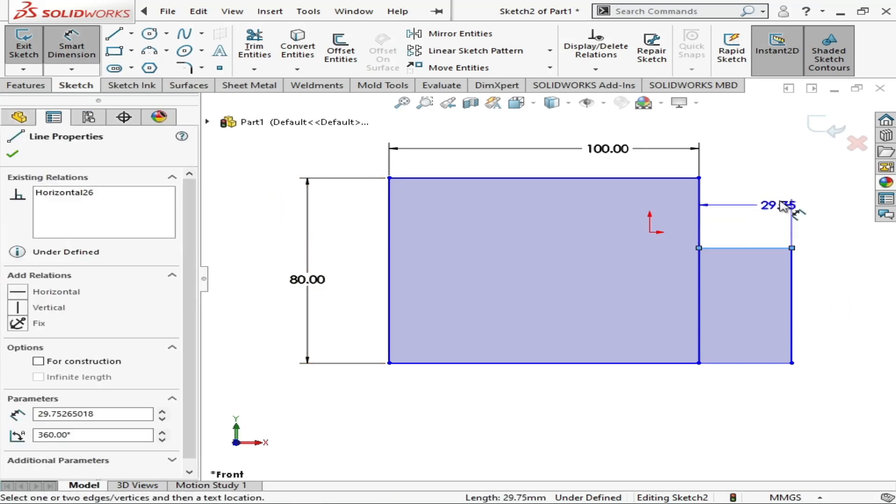
{"action": "left_click", "coordinate": [792, 195]}
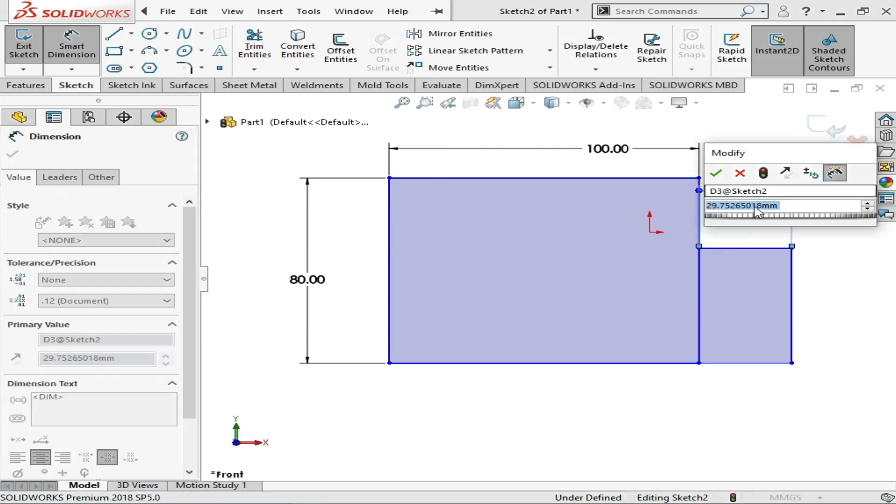
{"action": "type", "text": "30"}
{"action": "key", "text": "Return"}
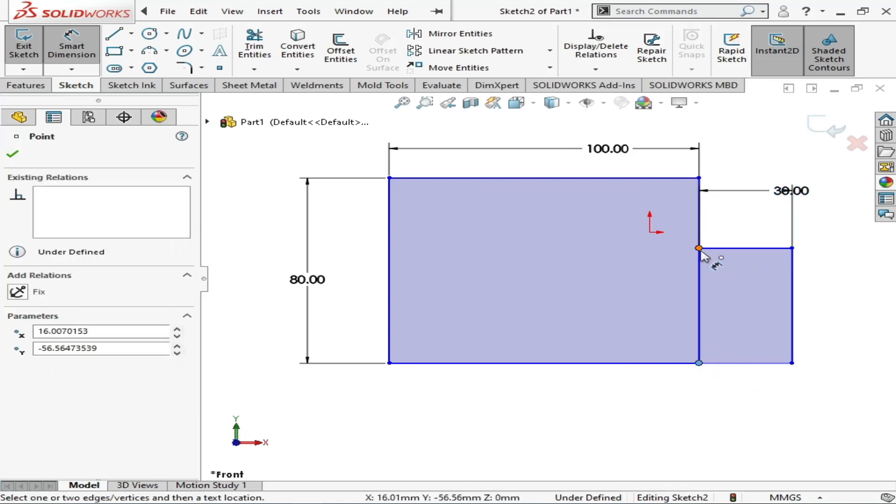
Step: Dimension the right-hand rectangle's height between its two left corner points as 60 mm, and exit the sketch
{"action": "left_click", "coordinate": [699, 248]}
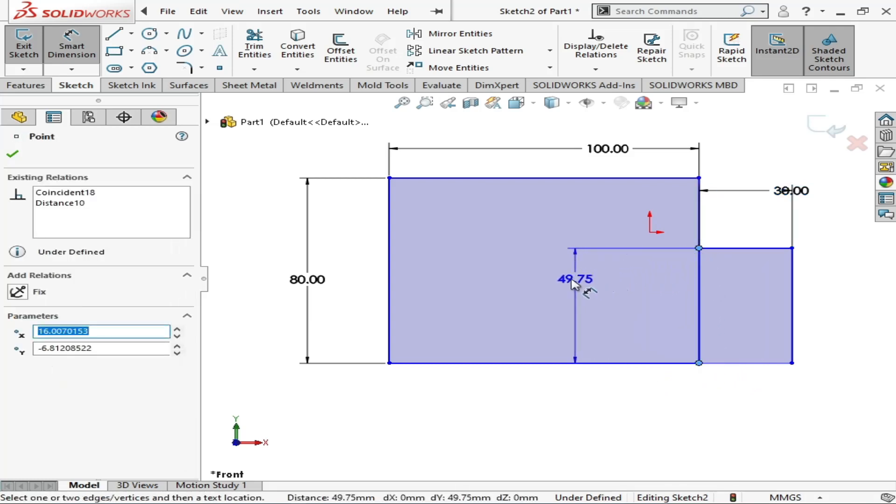
{"action": "left_click", "coordinate": [556, 300]}
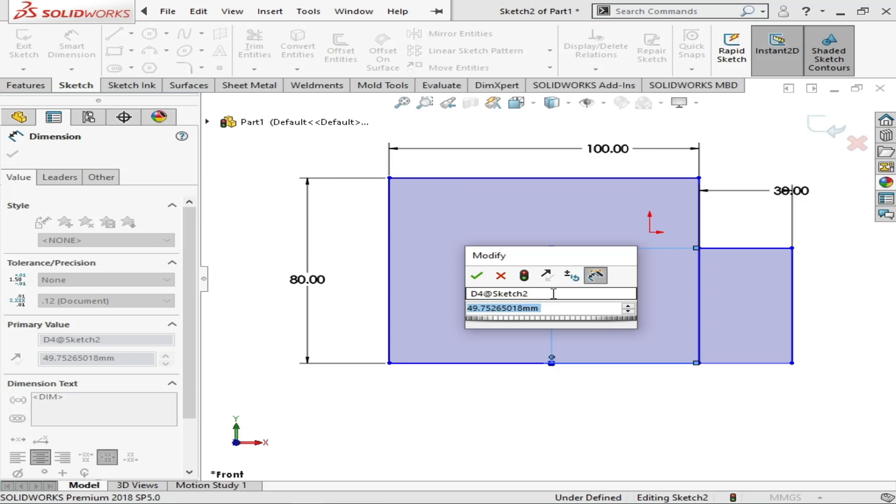
{"action": "type", "text": "60"}
{"action": "key", "text": "Return"}
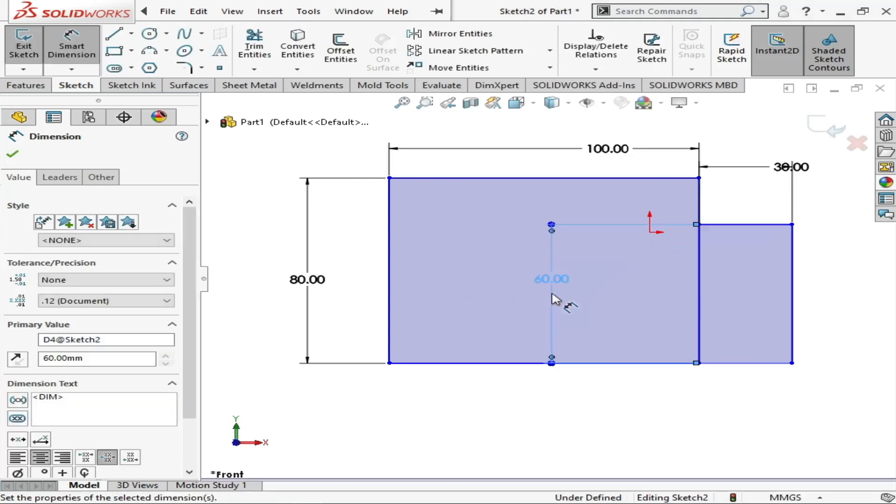
{"action": "left_click", "coordinate": [12, 155]}
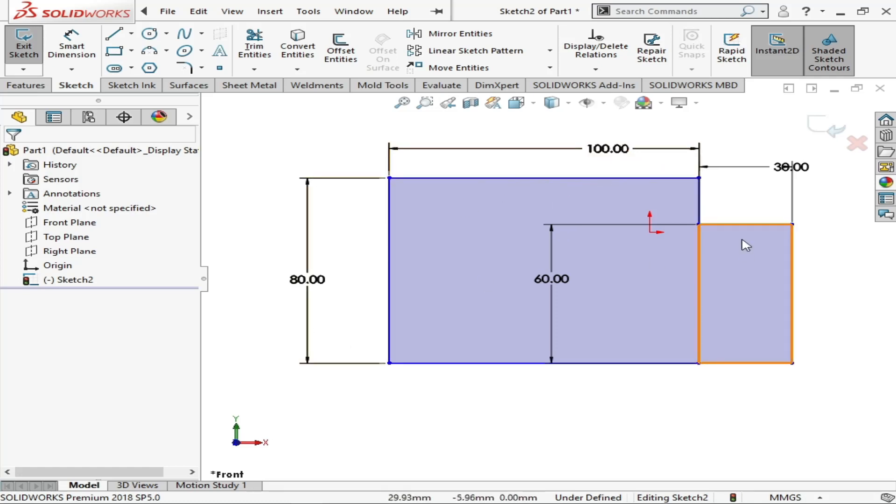
{"action": "left_click", "coordinate": [812, 131]}
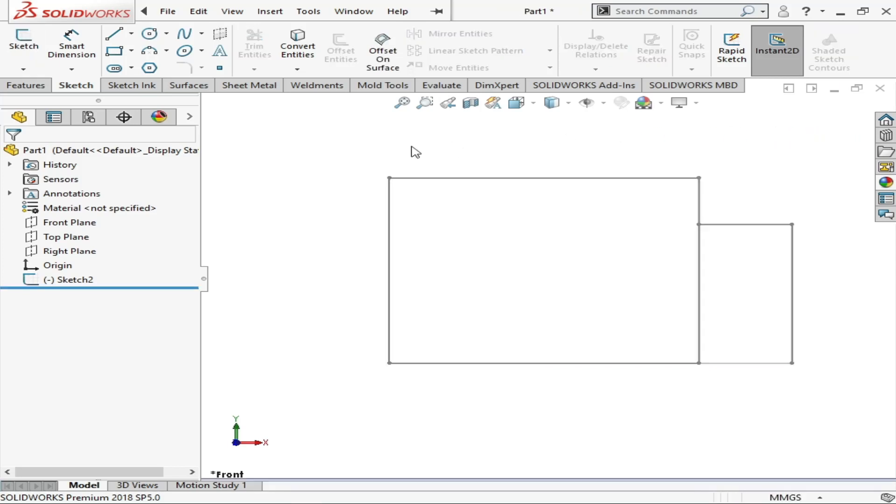
Step: Delete Sketch2 from the part
{"action": "left_click", "coordinate": [90, 281]}
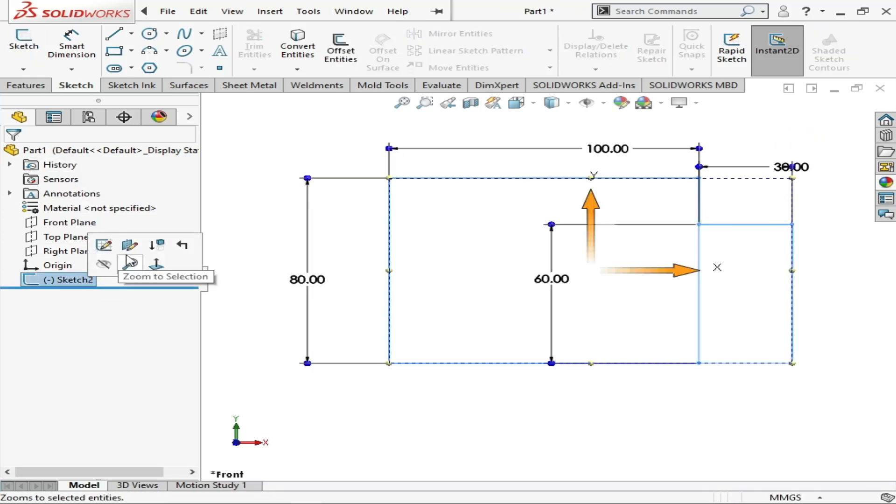
{"action": "right_click", "coordinate": [77, 284]}
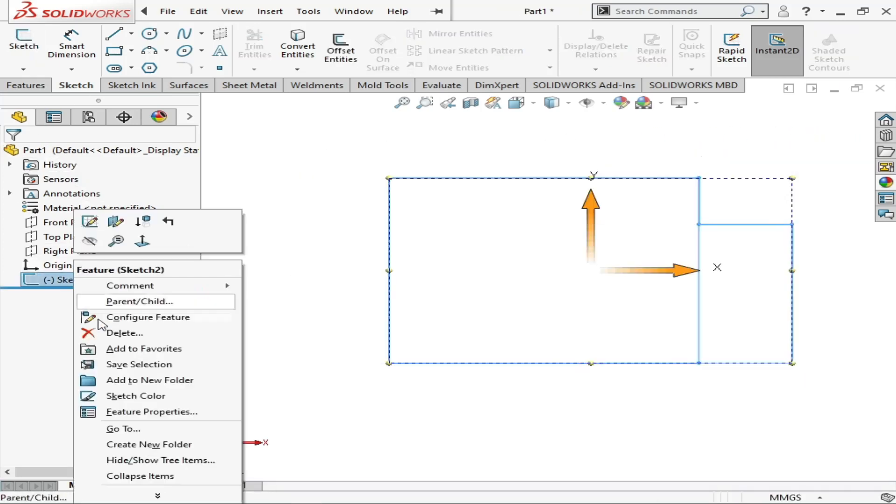
{"action": "left_click", "coordinate": [103, 333]}
{"action": "left_click", "coordinate": [558, 193]}
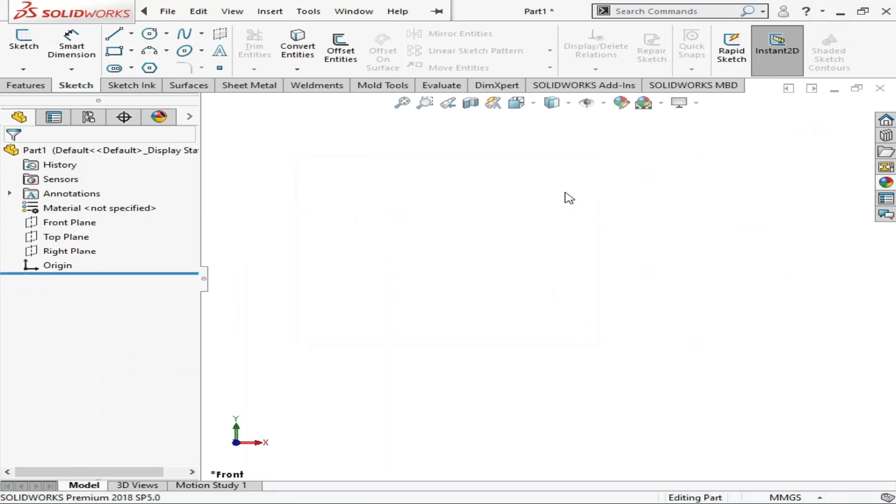
Step: On the Front Plane, sketch three adjoining corner rectangles, each about 40 mm wide, on a common base level and stepping down in height to the right
{"action": "left_click", "coordinate": [93, 225]}
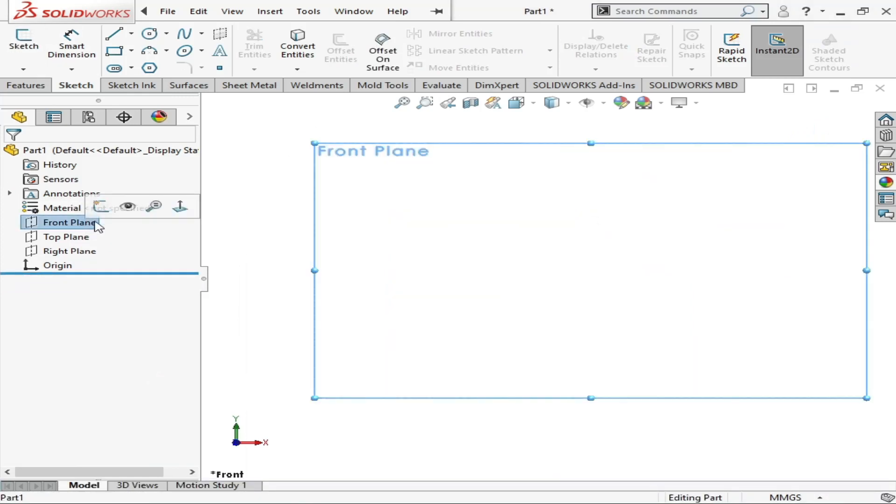
{"action": "left_click", "coordinate": [97, 208]}
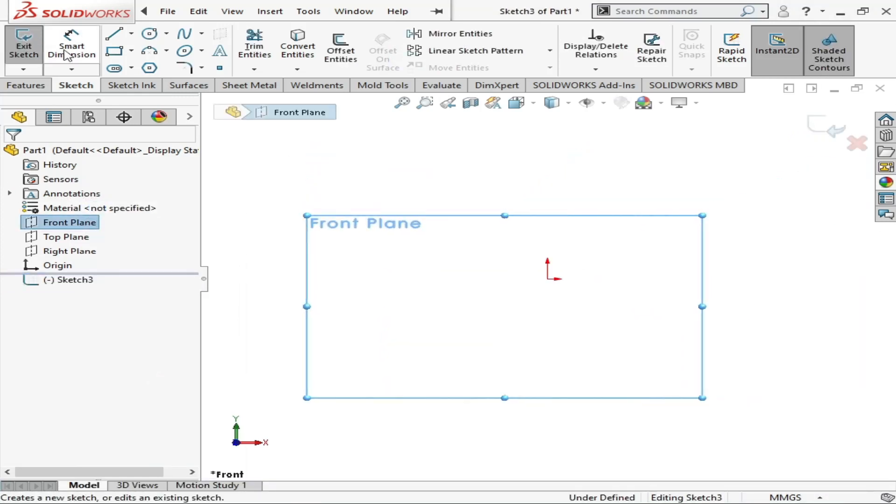
{"action": "left_click", "coordinate": [115, 52]}
{"action": "left_click_drag", "start_coordinate": [478, 232], "coordinate": [387, 376]}
{"action": "left_click_drag", "start_coordinate": [479, 286], "coordinate": [566, 376]}
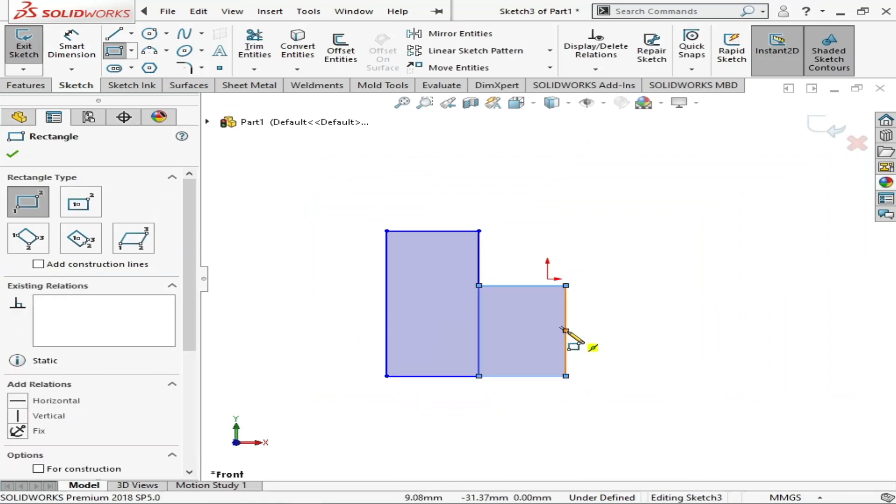
{"action": "left_click_drag", "start_coordinate": [566, 330], "coordinate": [653, 375]}
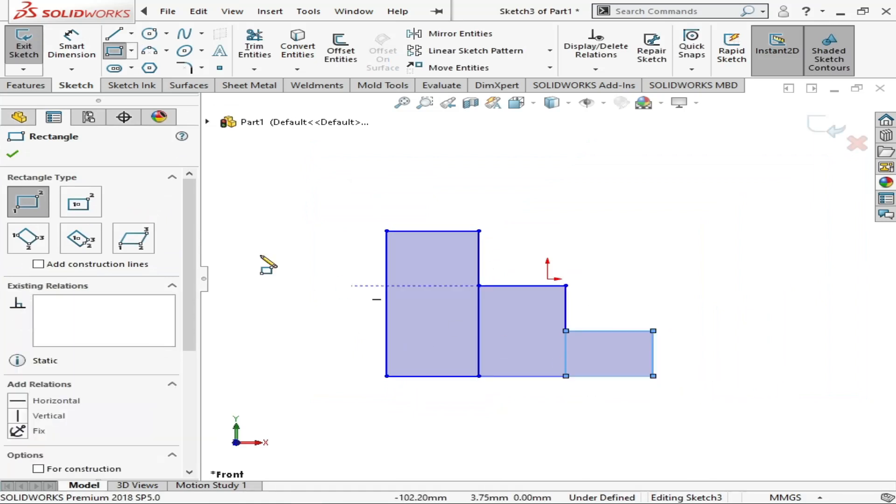
{"action": "left_click", "coordinate": [12, 155]}
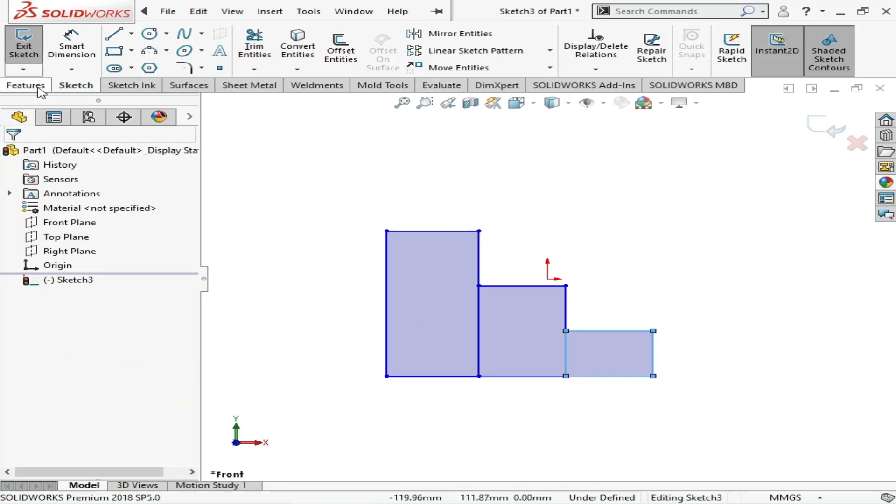
Step: Apply Fully Define Sketch to all entities in the sketch, calculating both relations and dimensions
{"action": "left_click", "coordinate": [596, 70]}
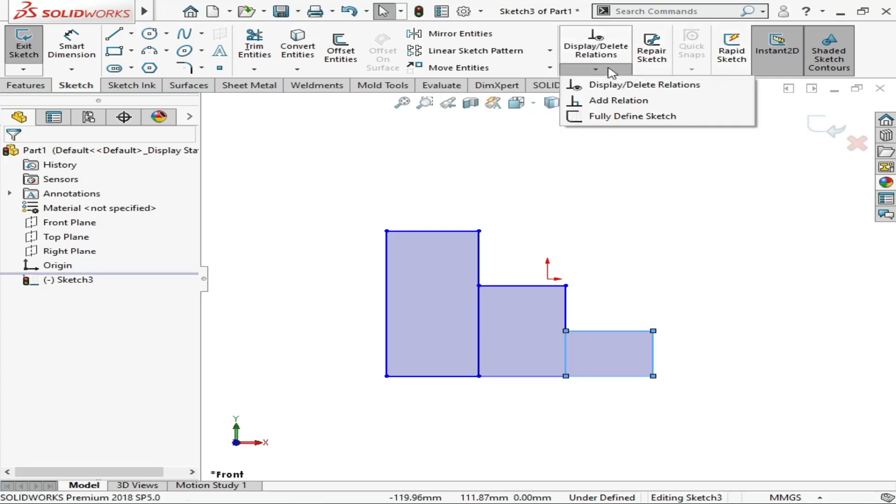
{"action": "left_click", "coordinate": [611, 116]}
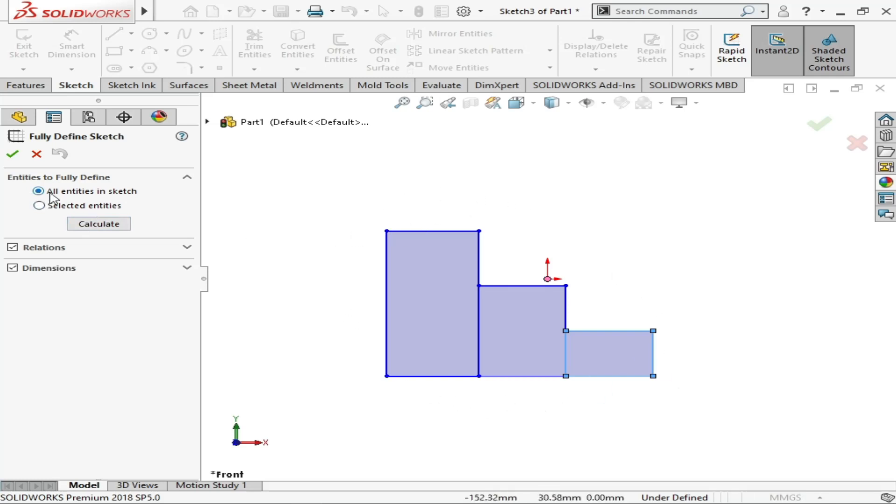
{"action": "left_click", "coordinate": [39, 205]}
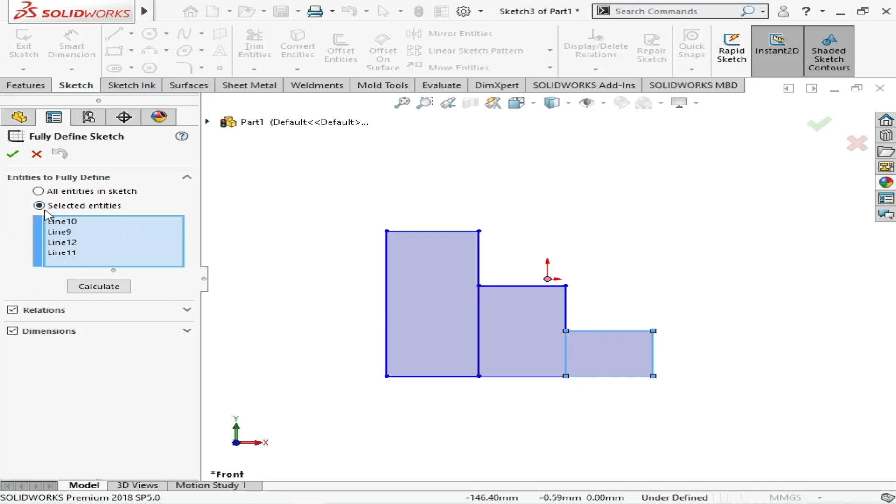
{"action": "left_click", "coordinate": [39, 191]}
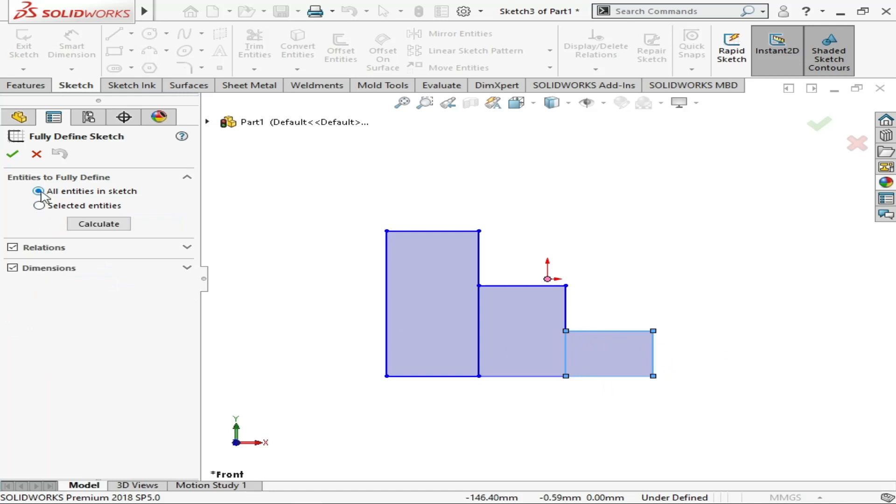
{"action": "left_click", "coordinate": [111, 225]}
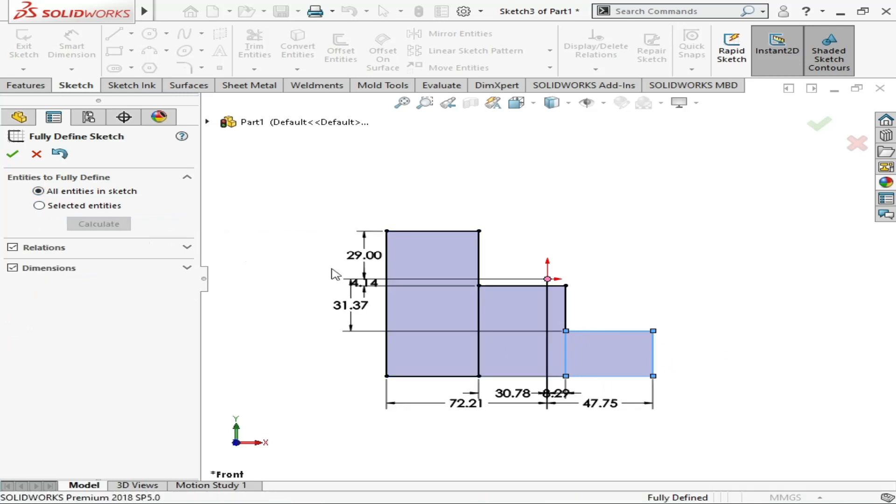
{"action": "left_click", "coordinate": [12, 154]}
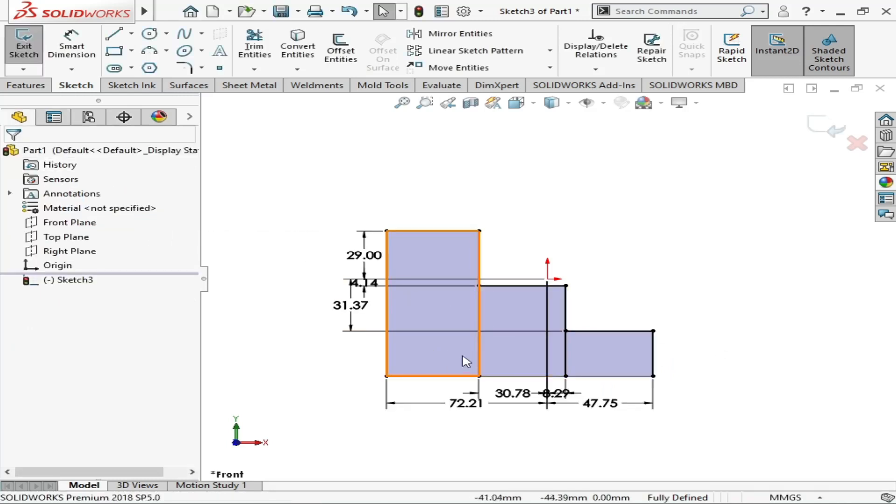
Step: Space out the horizontal dimensions, moving 47.75, 72.21 and 30.78 farther below the profile and 8.29 closer to its base
{"action": "scroll", "coordinate": [480, 360], "scroll_direction": "up", "scroll_amount": 2}
{"action": "scroll", "coordinate": [483, 364], "scroll_direction": "down", "scroll_amount": 6}
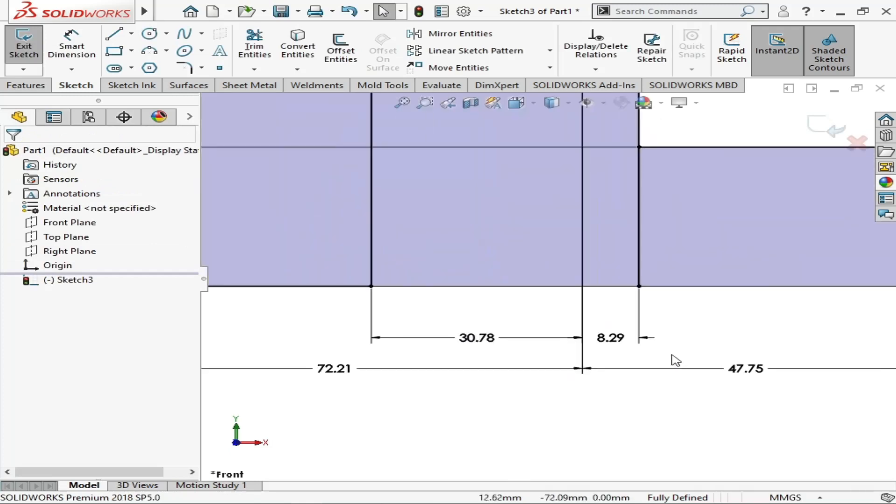
{"action": "left_click_drag", "start_coordinate": [749, 371], "coordinate": [747, 415]}
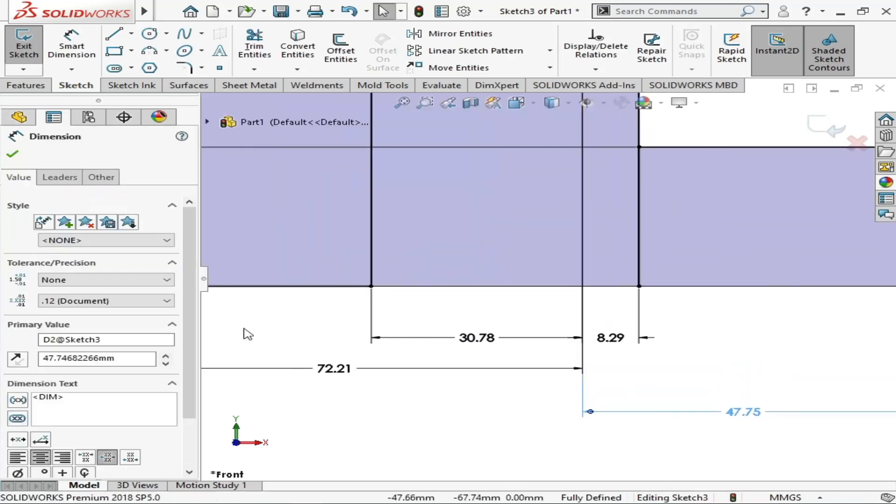
{"action": "left_click_drag", "start_coordinate": [322, 368], "coordinate": [327, 417]}
{"action": "left_click_drag", "start_coordinate": [478, 339], "coordinate": [483, 358]}
{"action": "mouse_move", "coordinate": [615, 340]}
{"action": "left_mouse_down"}
{"action": "mouse_move", "coordinate": [627, 366]}
{"action": "mouse_move", "coordinate": [627, 298]}
{"action": "mouse_move", "coordinate": [626, 322]}
{"action": "left_mouse_up"}
Step: Spread out the vertical 29.00, 31.37 and 4.14 dimensions at staggered distances left of the tallest rectangle
{"action": "scroll", "coordinate": [626, 321], "scroll_direction": "up", "scroll_amount": 5}
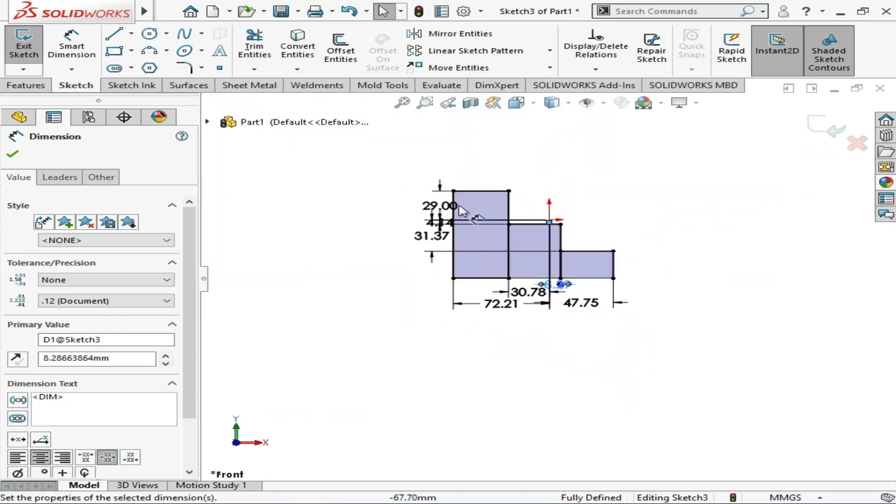
{"action": "scroll", "coordinate": [460, 240], "scroll_direction": "down", "scroll_amount": 3}
{"action": "scroll", "coordinate": [460, 240], "scroll_direction": "down", "scroll_amount": 1}
{"action": "left_click_drag", "start_coordinate": [466, 230], "coordinate": [384, 237]}
{"action": "left_click_drag", "start_coordinate": [439, 313], "coordinate": [327, 321]}
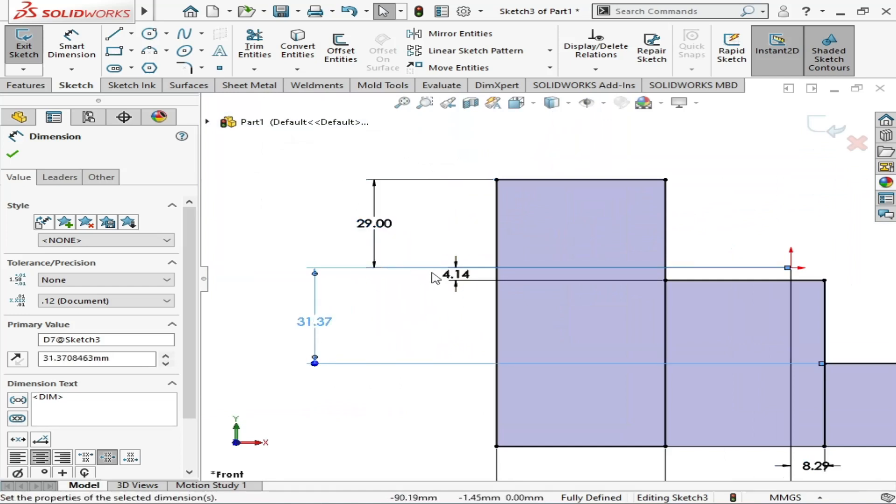
{"action": "left_click_drag", "start_coordinate": [452, 280], "coordinate": [424, 280]}
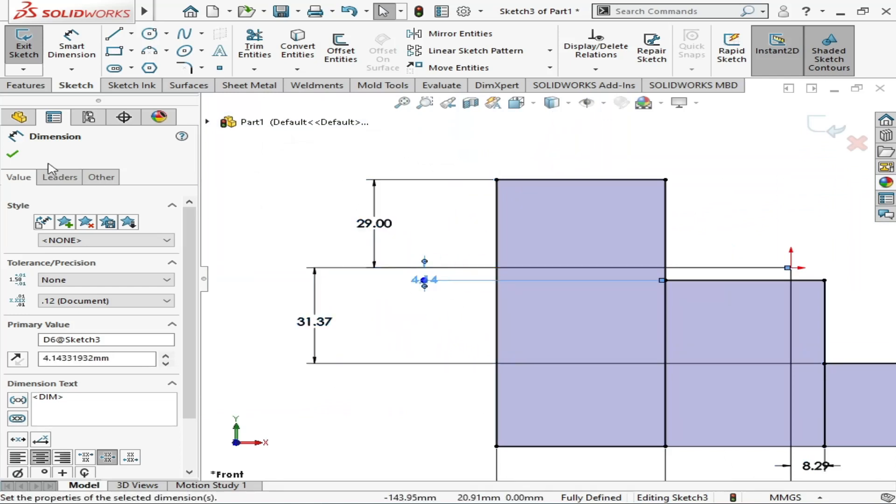
{"action": "left_click", "coordinate": [12, 156]}
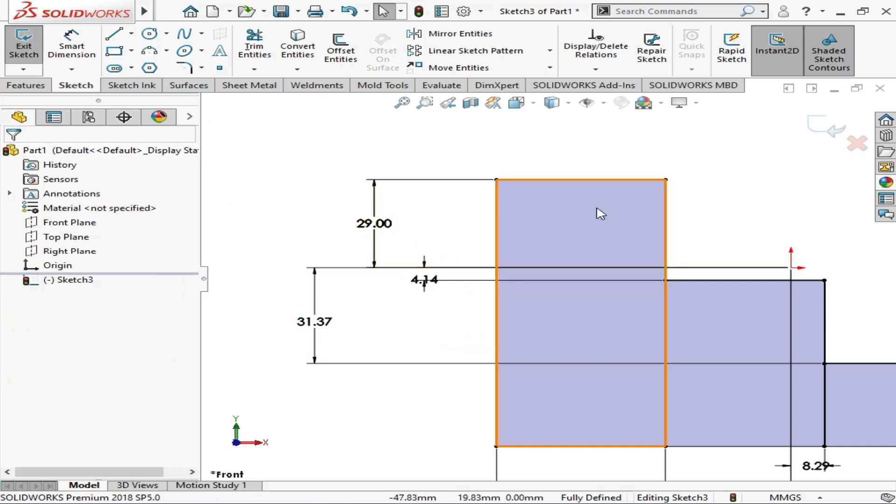